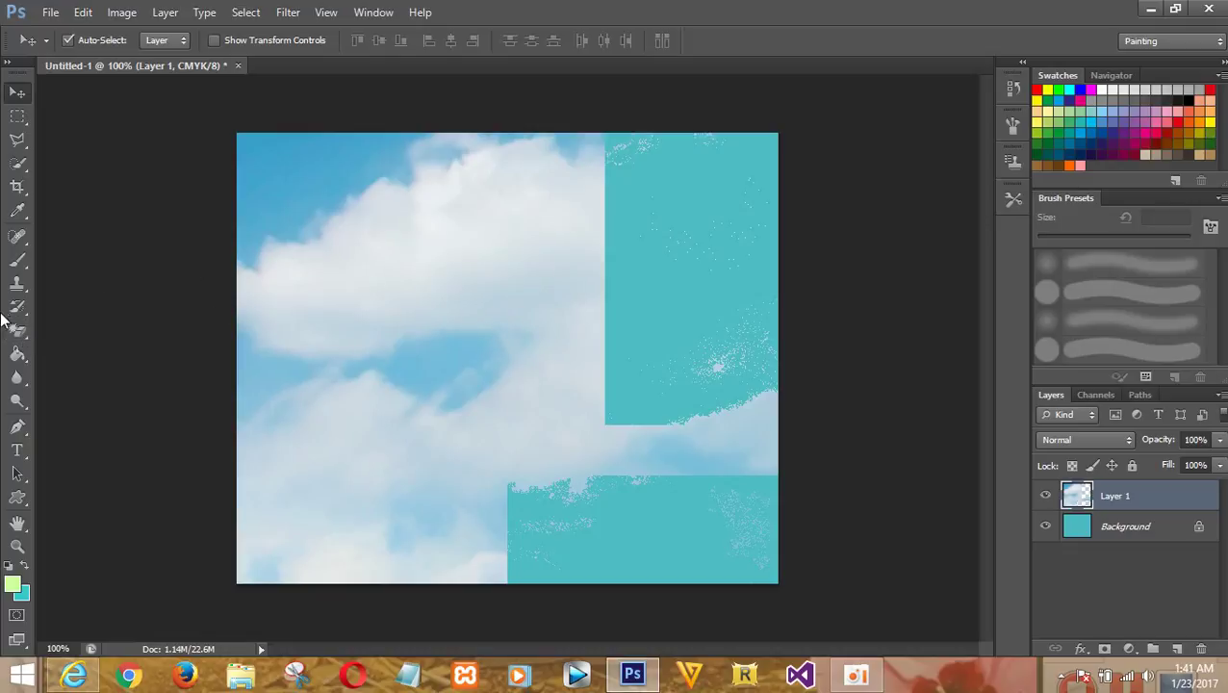
Step: With the Magic Eraser, erase the clouds and blue sky along the top of Layer 1
click(17, 330)
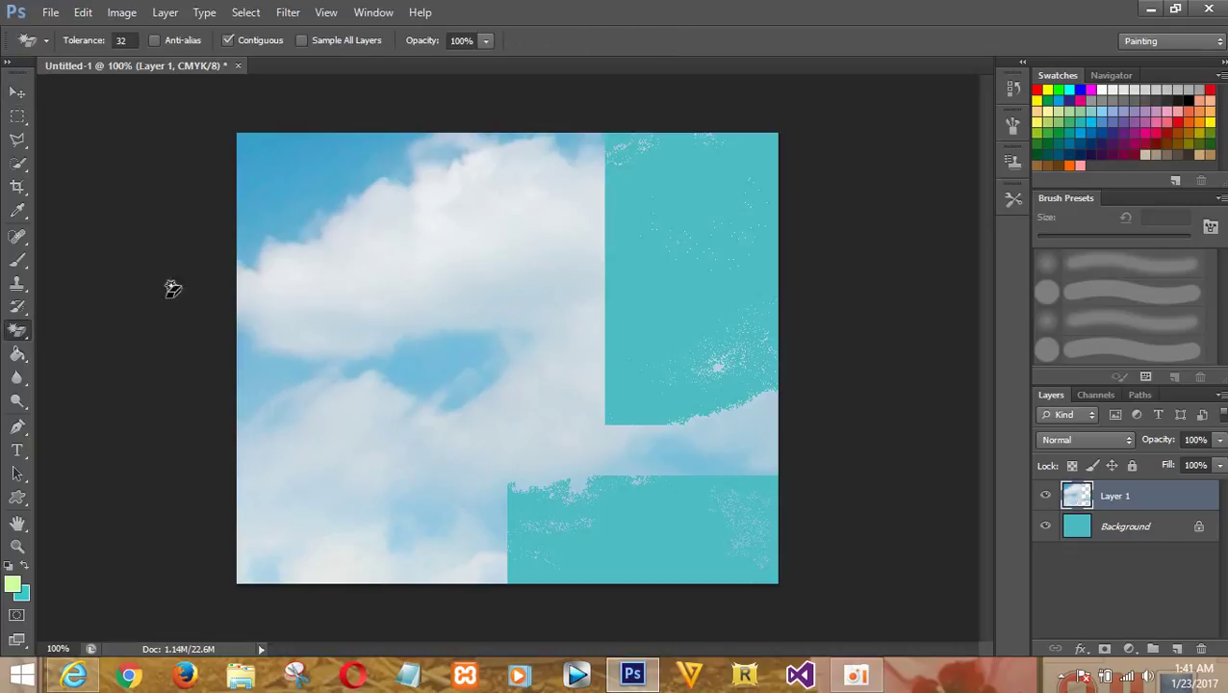
click(415, 241)
click(368, 164)
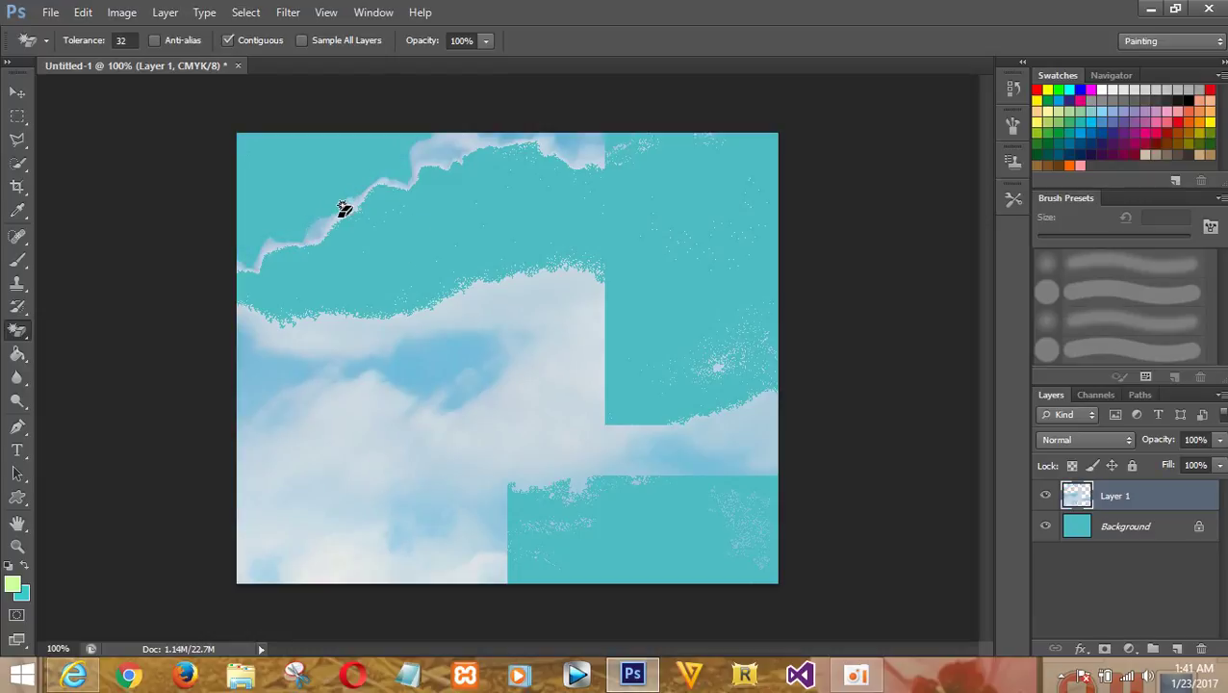
click(337, 218)
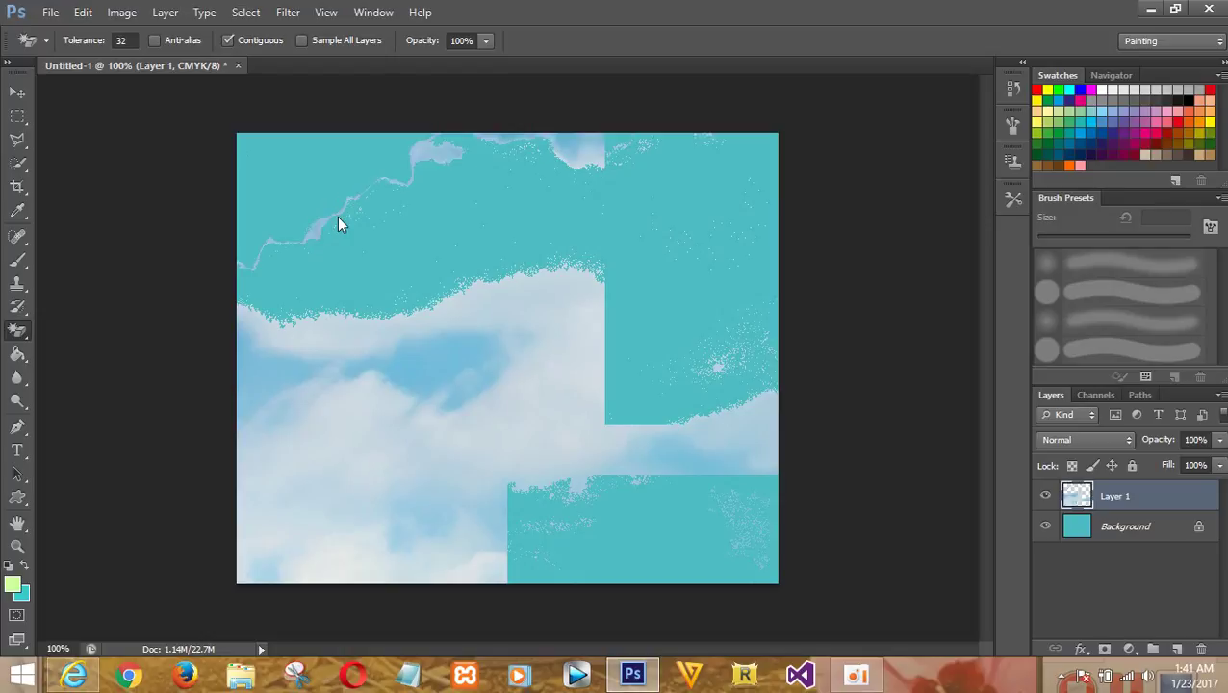
click(436, 159)
click(592, 141)
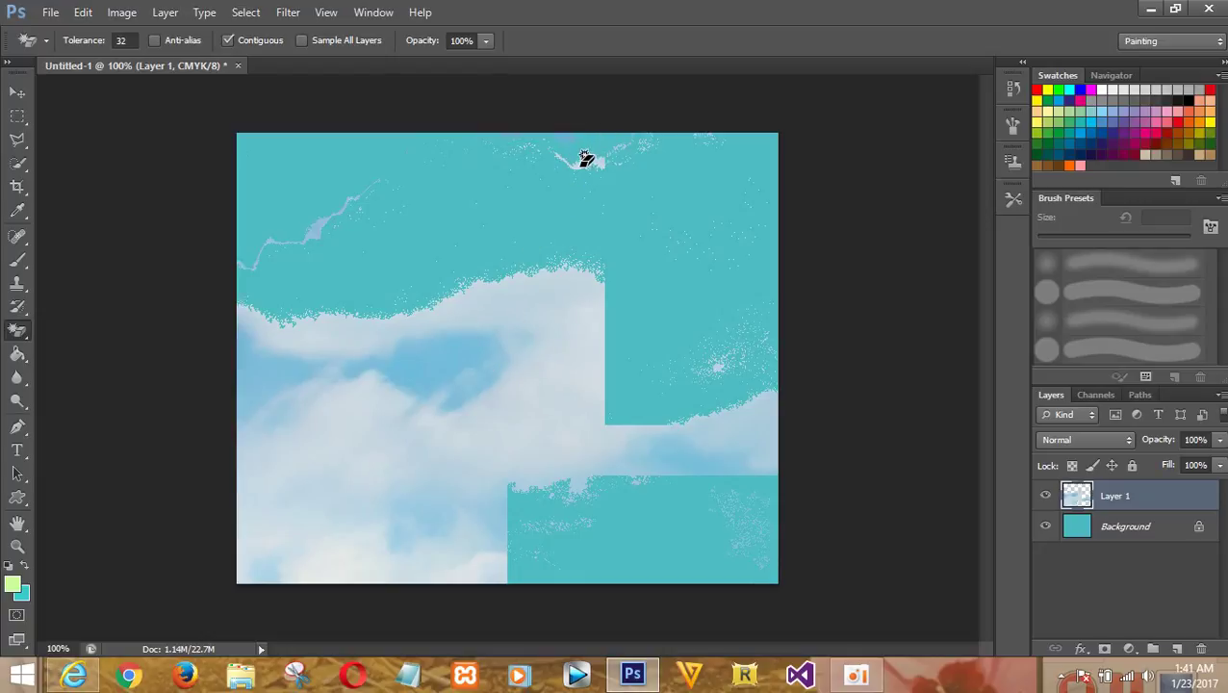
click(579, 162)
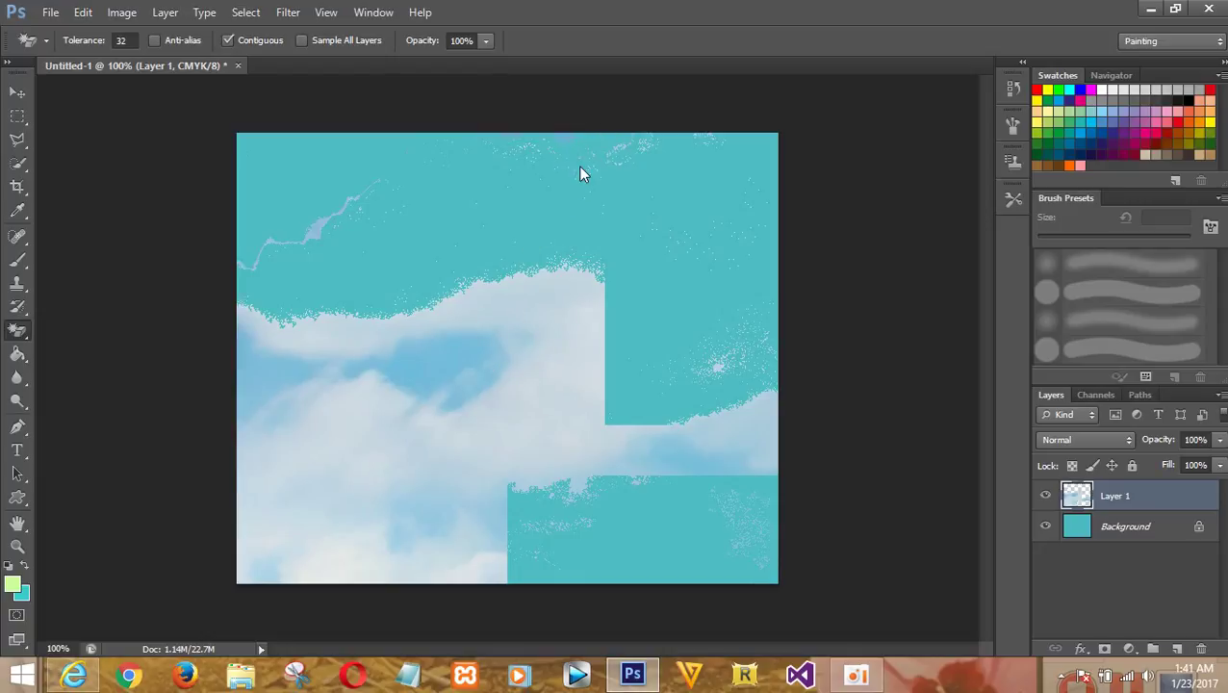
Step: Magic-erase the middle cloud areas, the left-edge patches and the bottom-left clouds
click(516, 369)
click(590, 347)
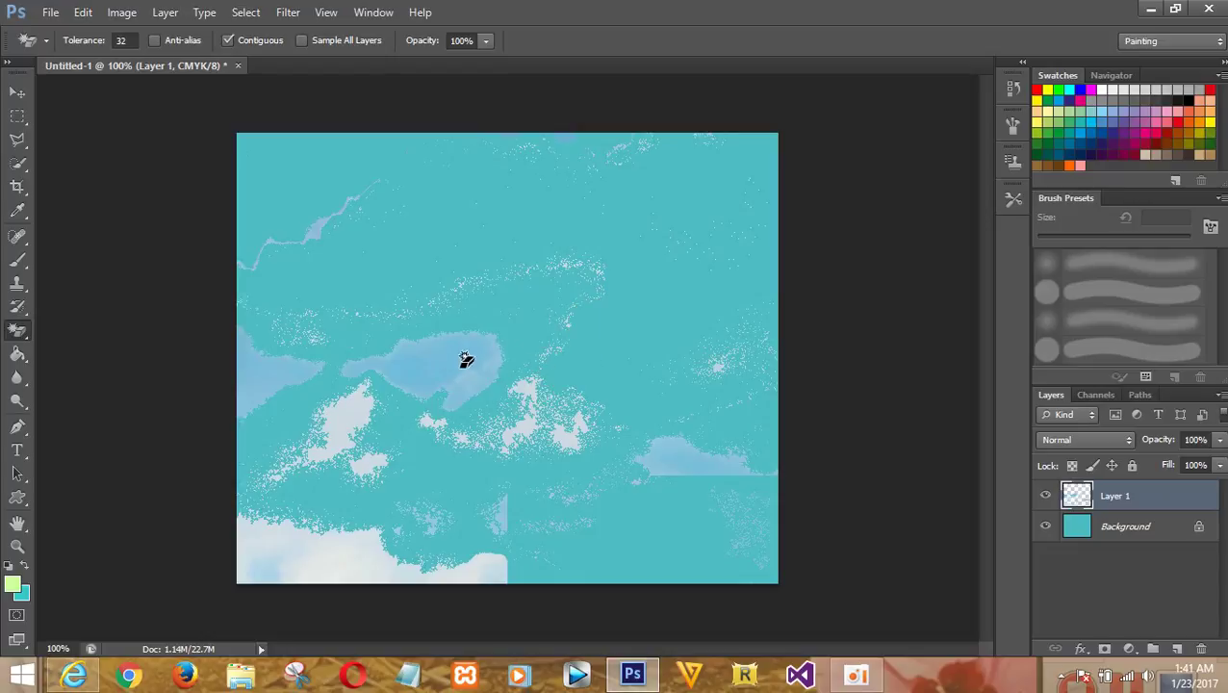
click(467, 359)
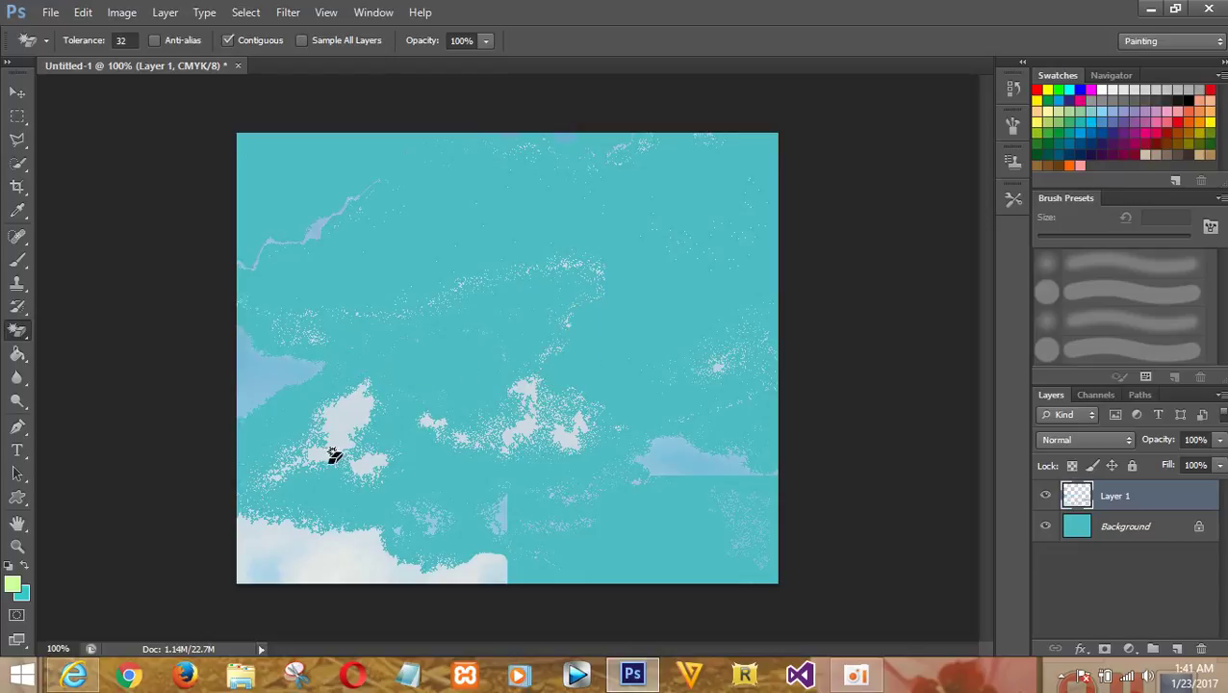
click(357, 424)
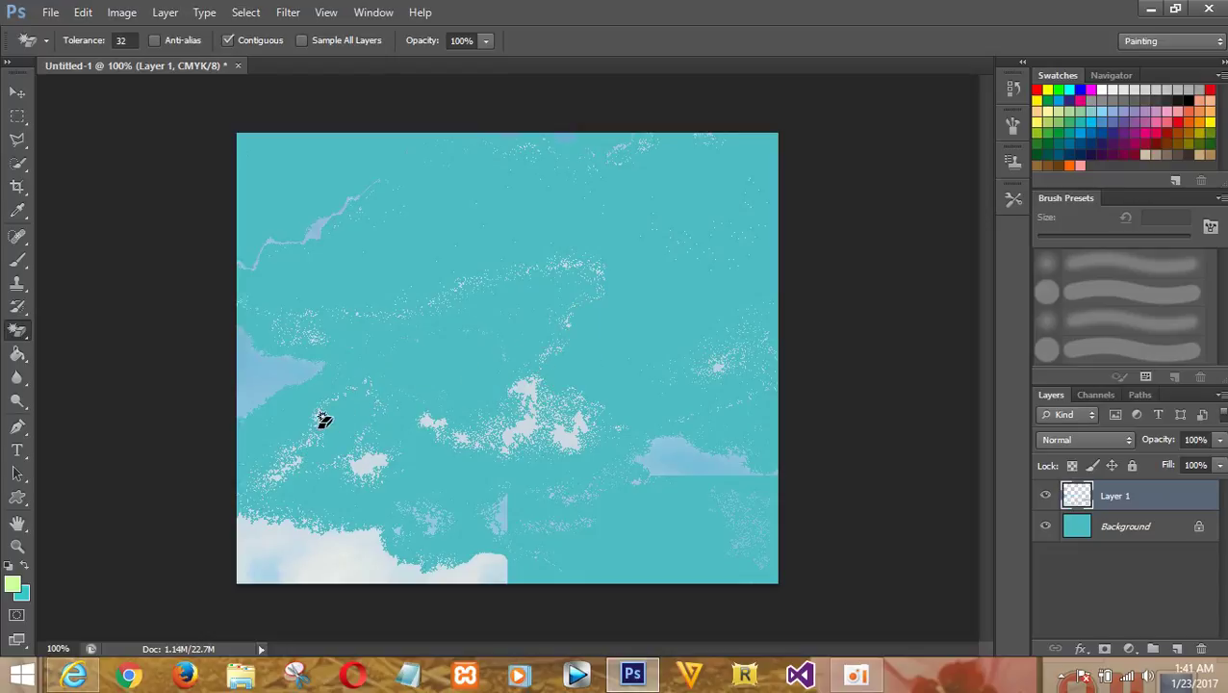
click(268, 375)
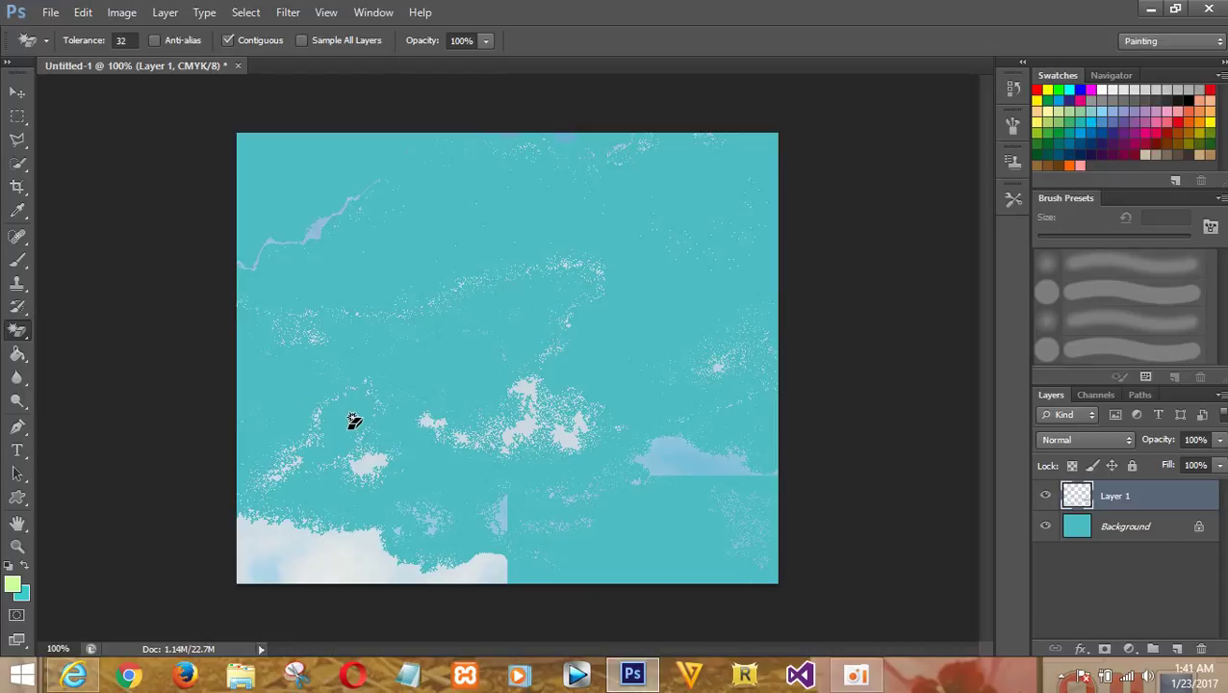
click(318, 551)
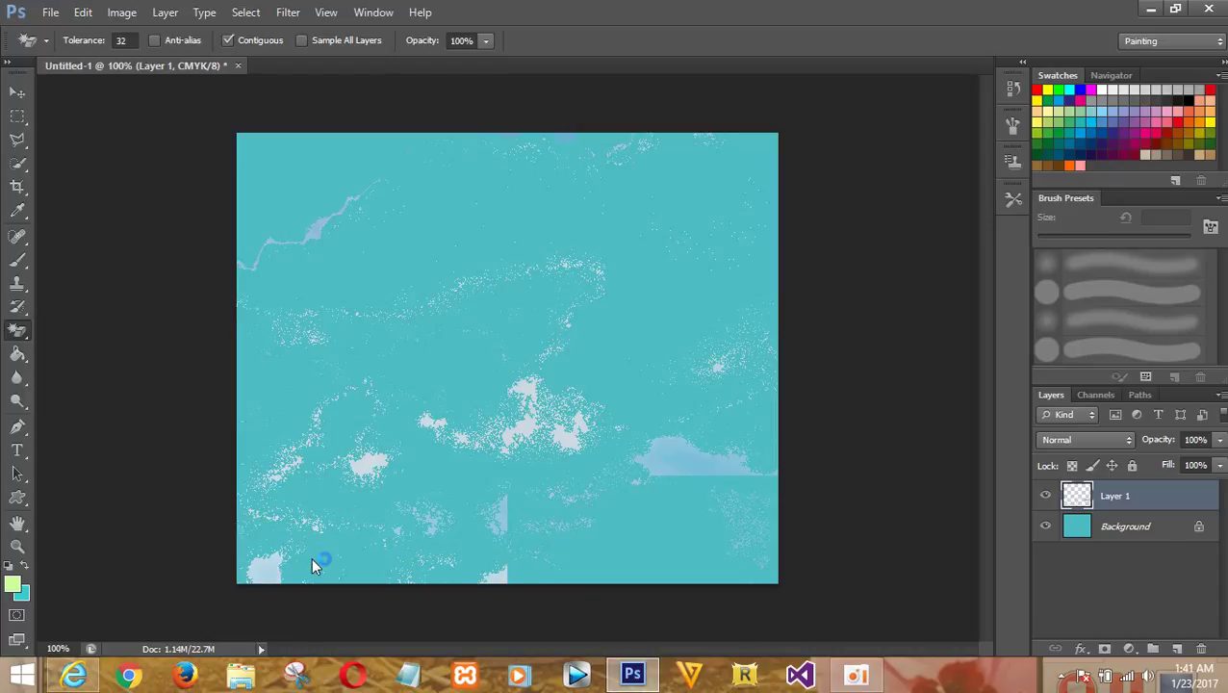
click(259, 569)
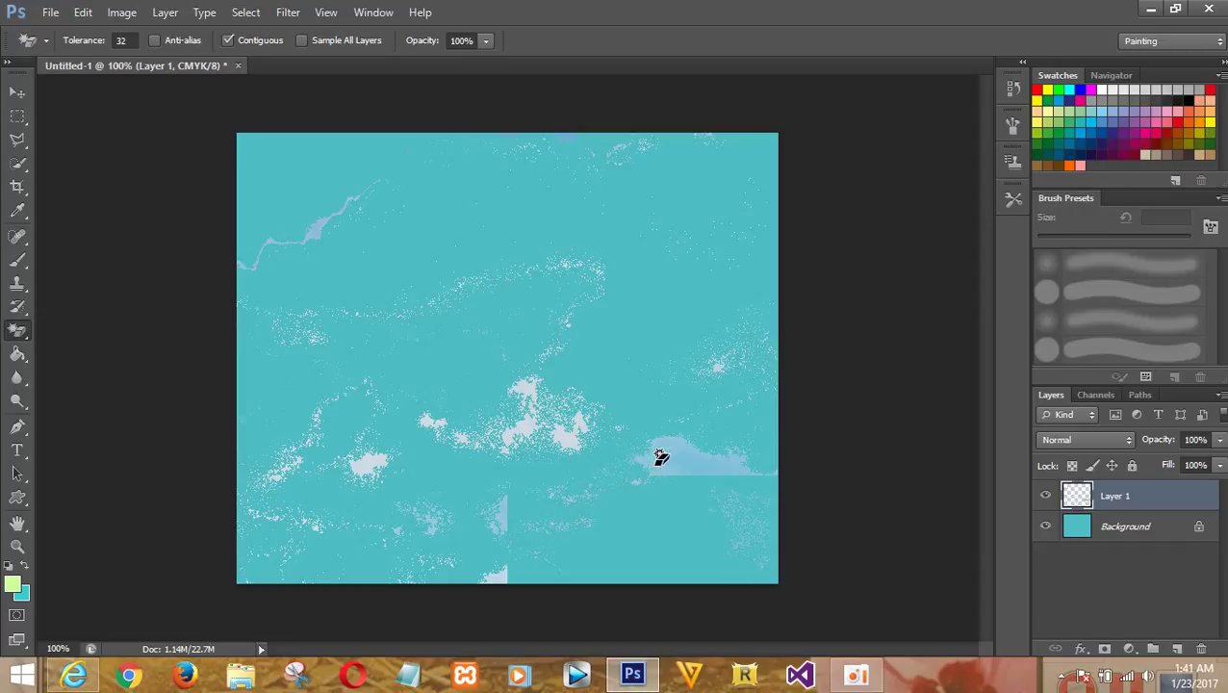
Step: Magic-erase the remaining right-side and bottom patches and the white blobs near the centre
click(682, 469)
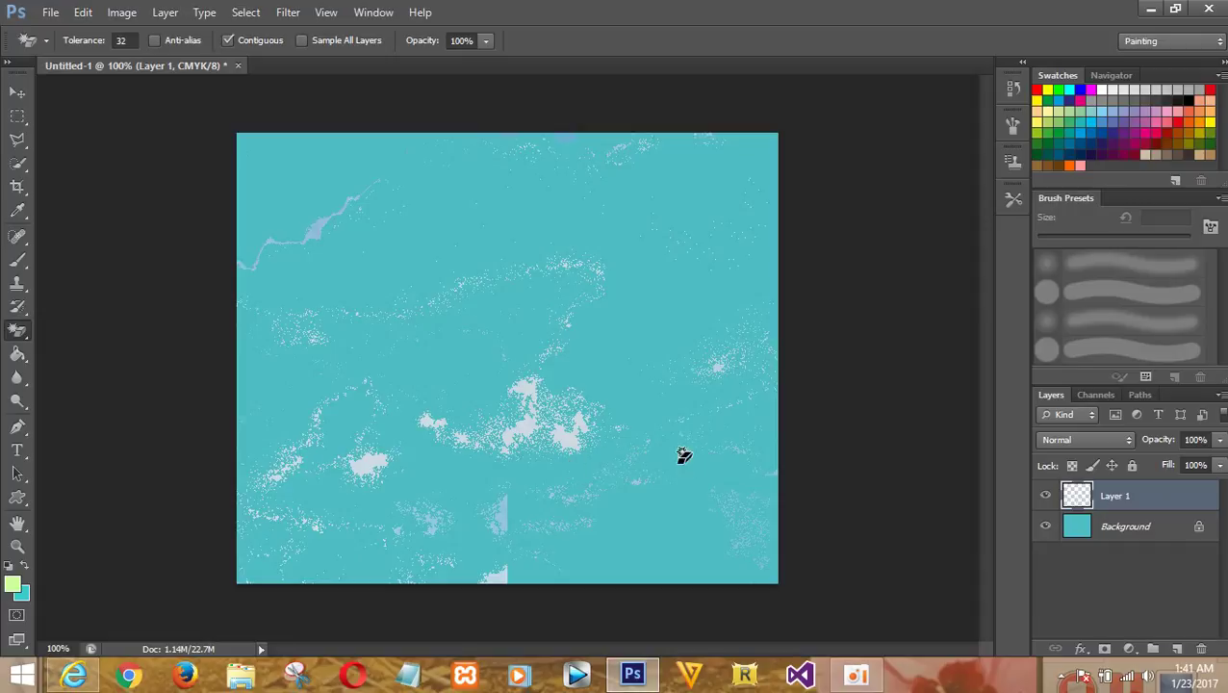
click(491, 577)
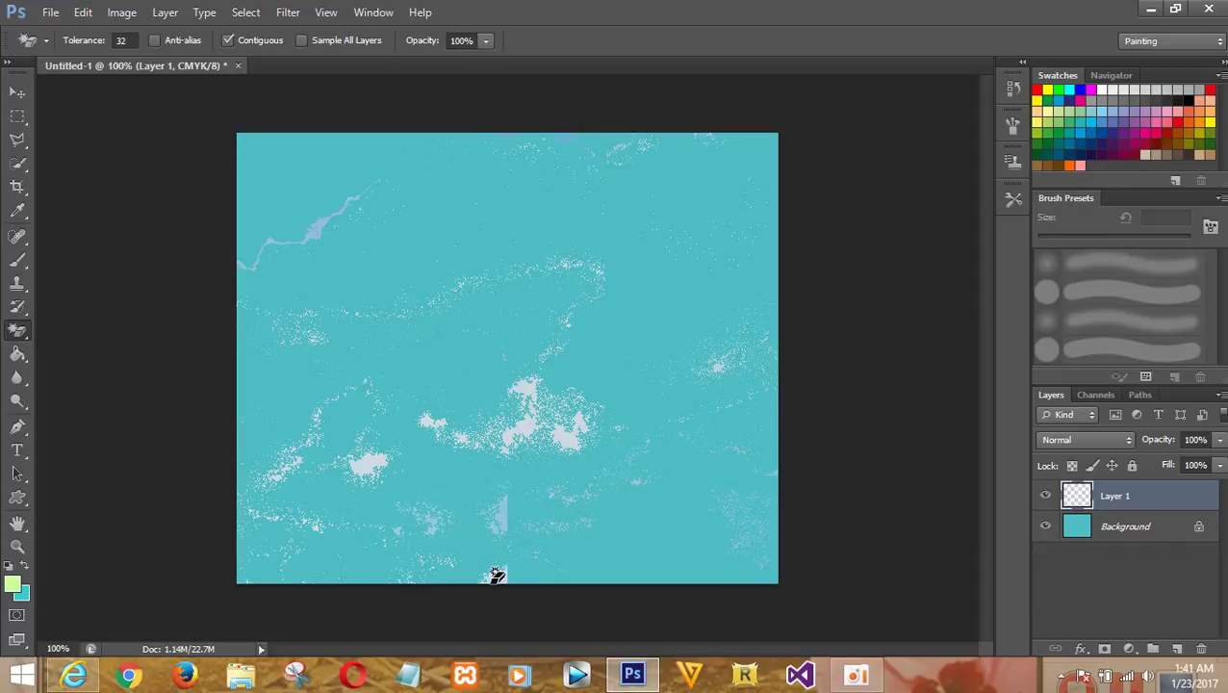
click(500, 510)
click(569, 430)
click(521, 423)
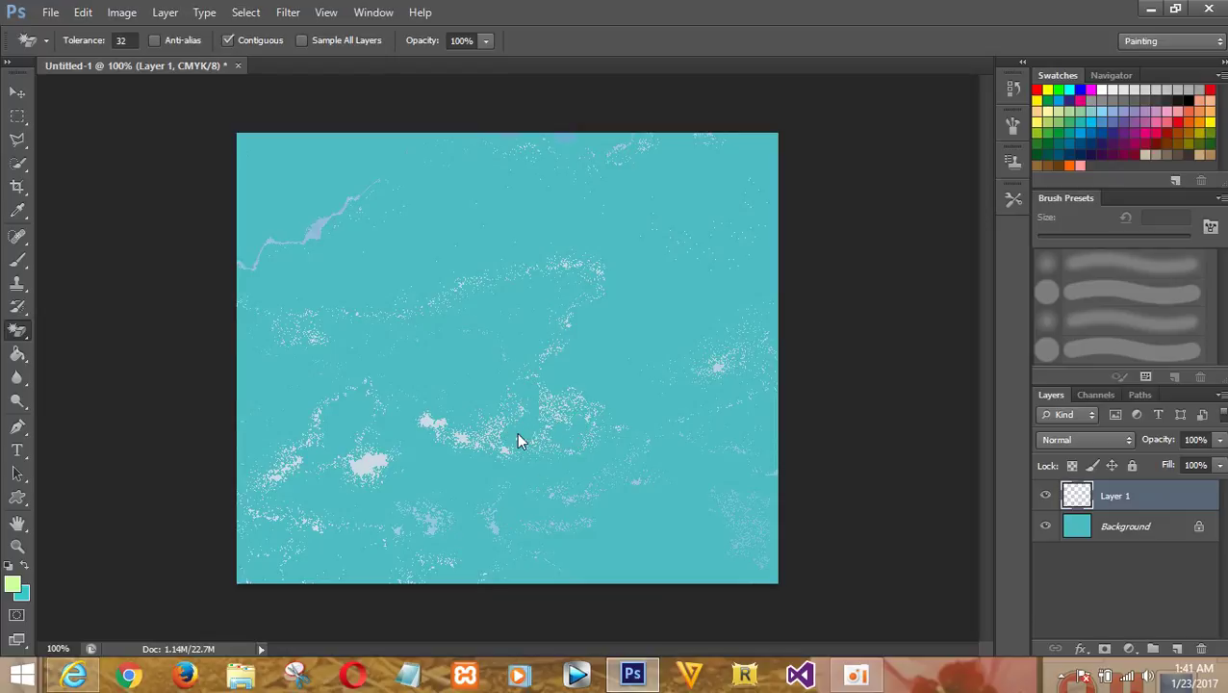
click(432, 421)
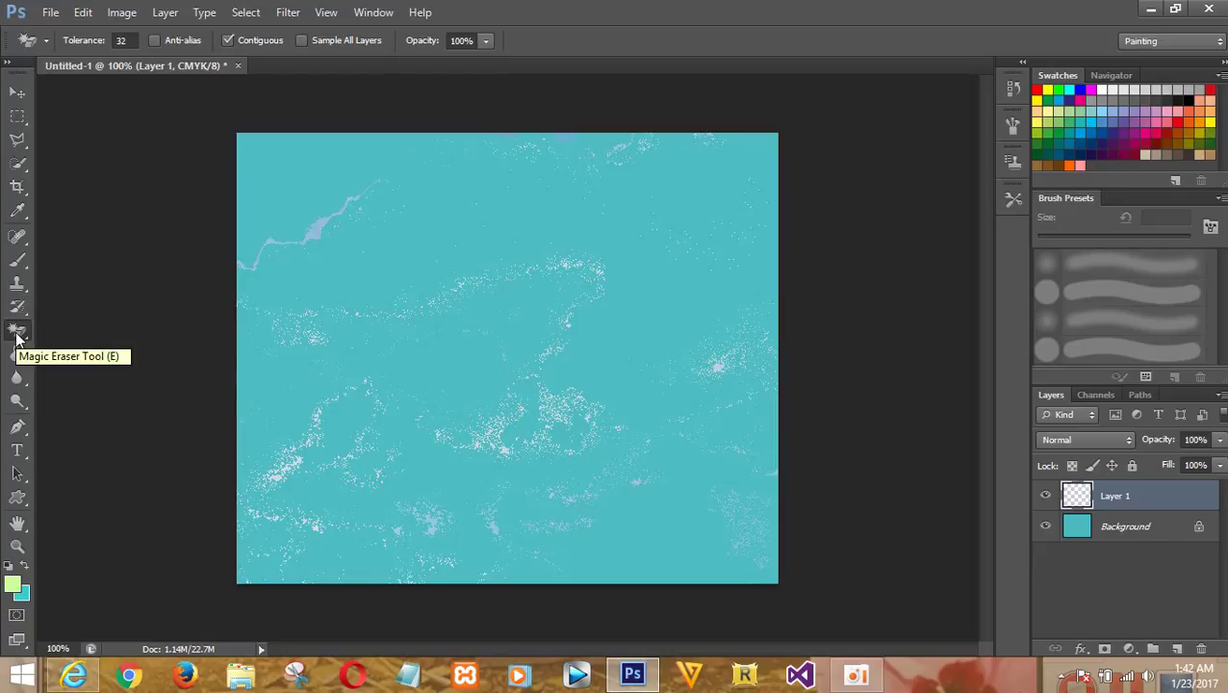
Step: Nudge the sky photo layer up and left with the Move tool
click(14, 106)
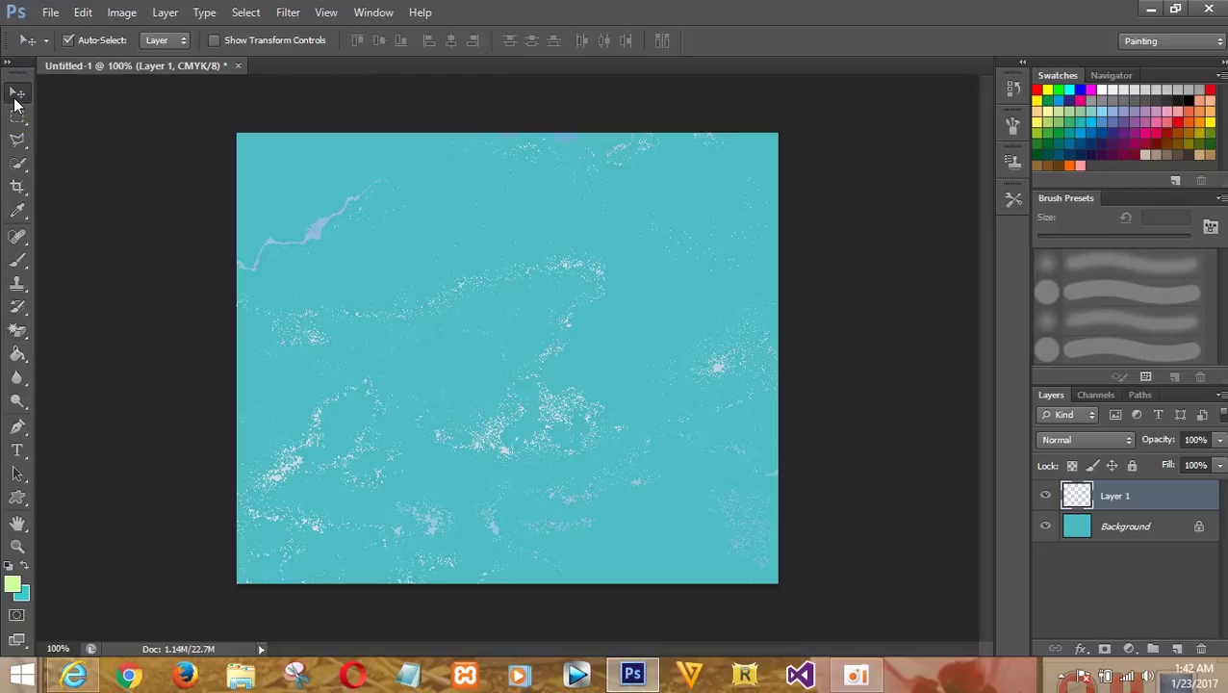
drag(520, 447, 474, 435)
drag(491, 358, 440, 325)
Step: Free-transform the sky photo down so fresh sky and cloud cover the canvas, and commit
key(ctrl+t)
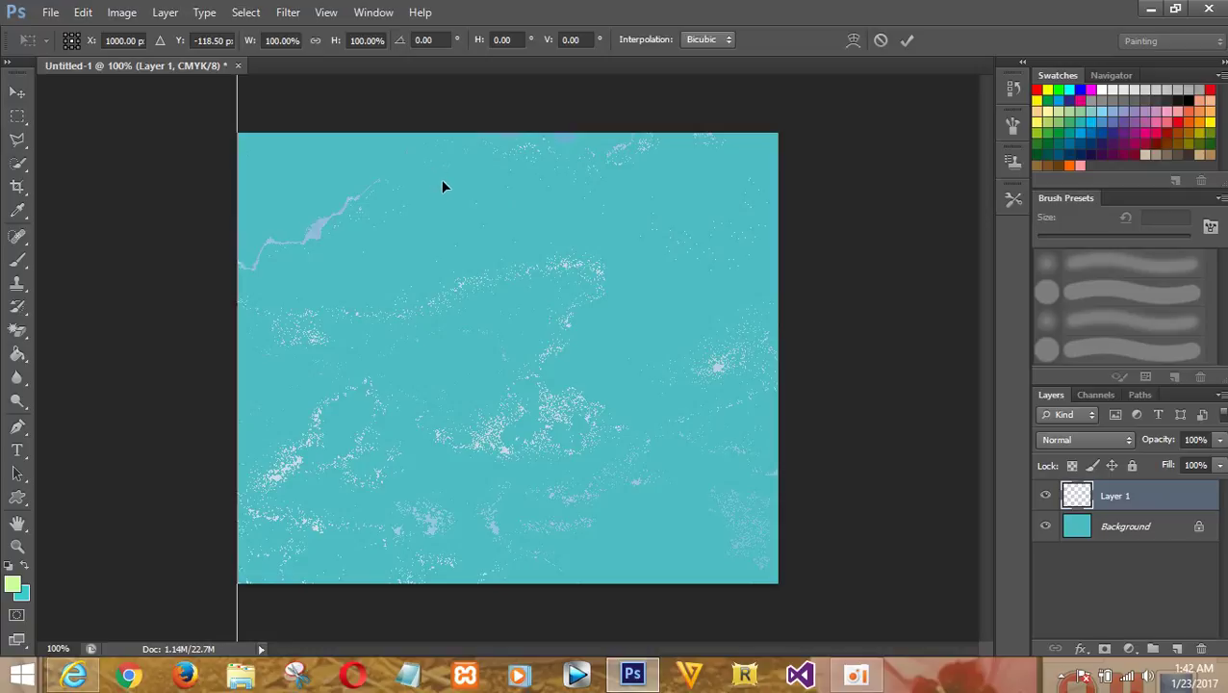
mouse_move(443, 186)
mouse_down()
mouse_move(644, 578)
mouse_move(475, 329)
mouse_up()
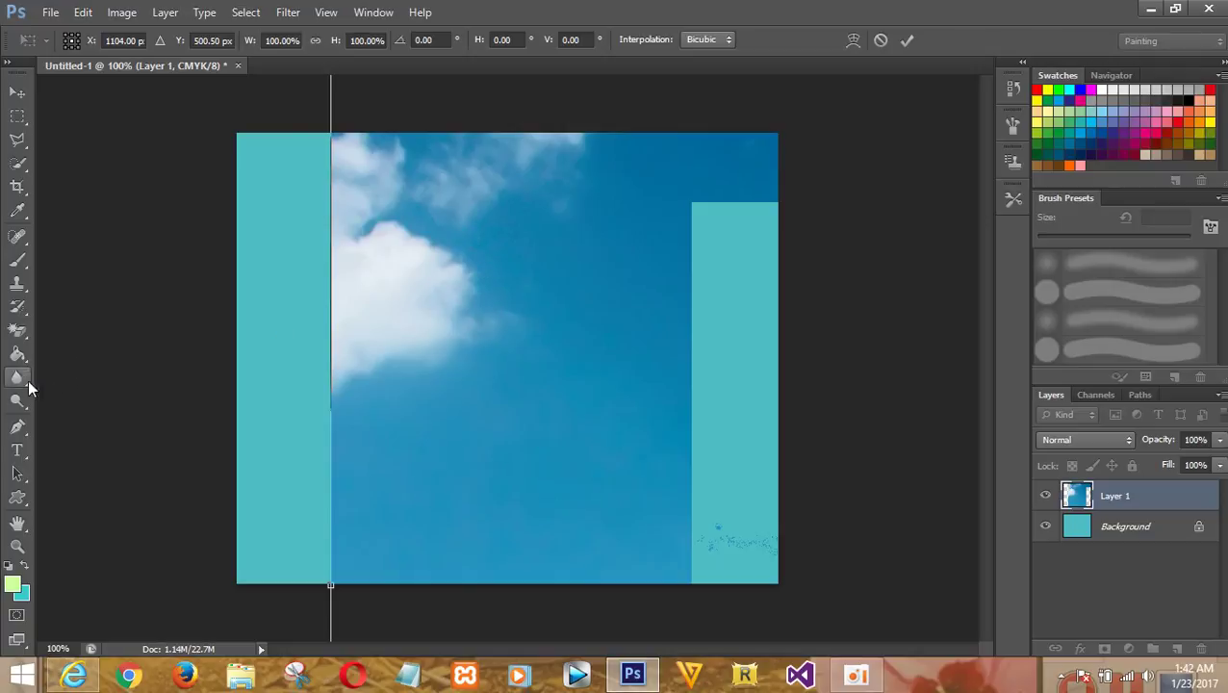
click(17, 330)
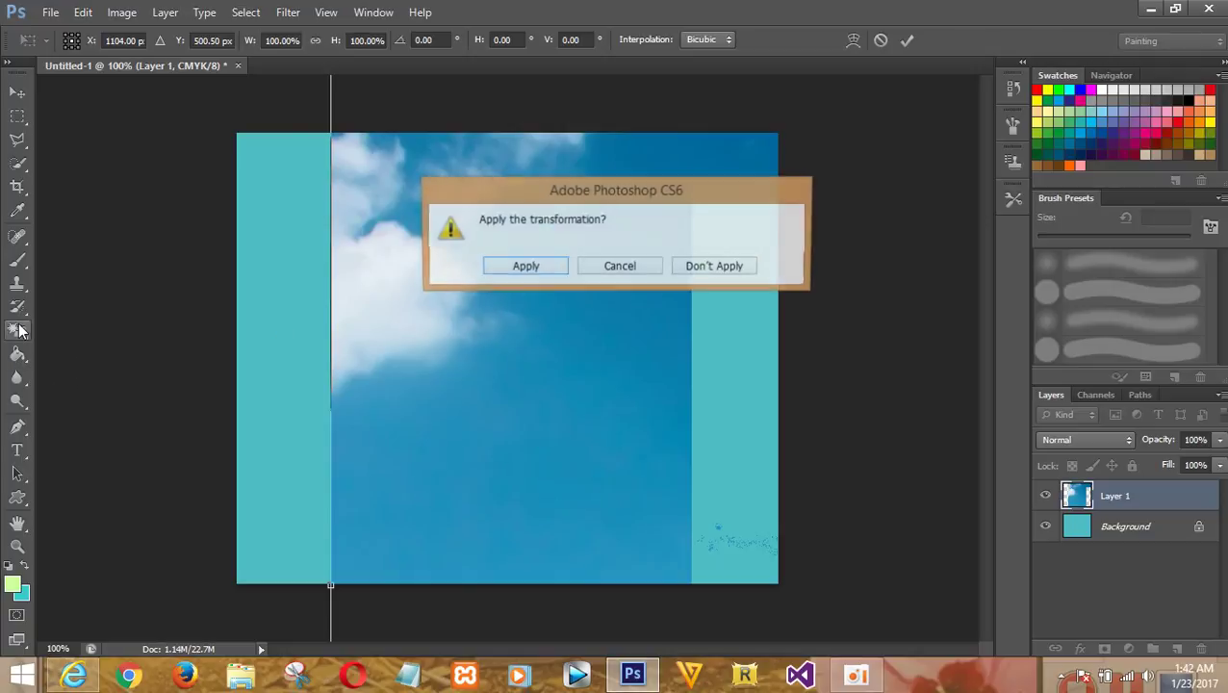
click(632, 267)
click(905, 44)
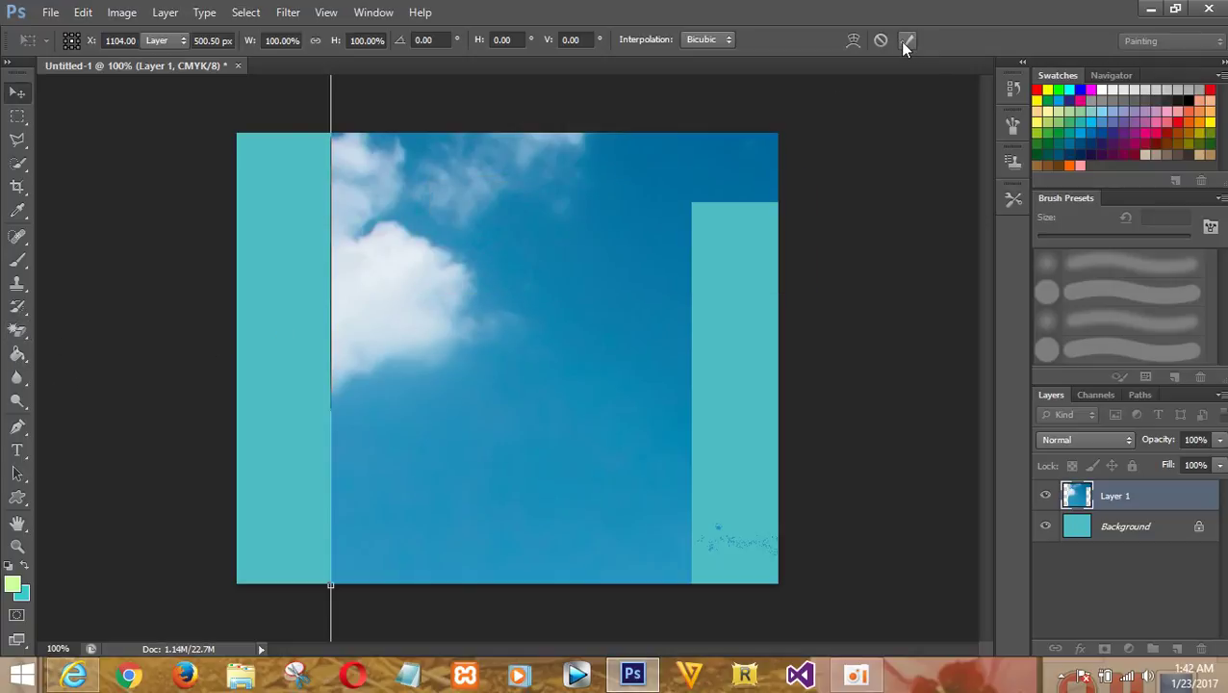
Step: Magic-erase the white cloud, most of the blue sky and the dark blue top patches
click(20, 332)
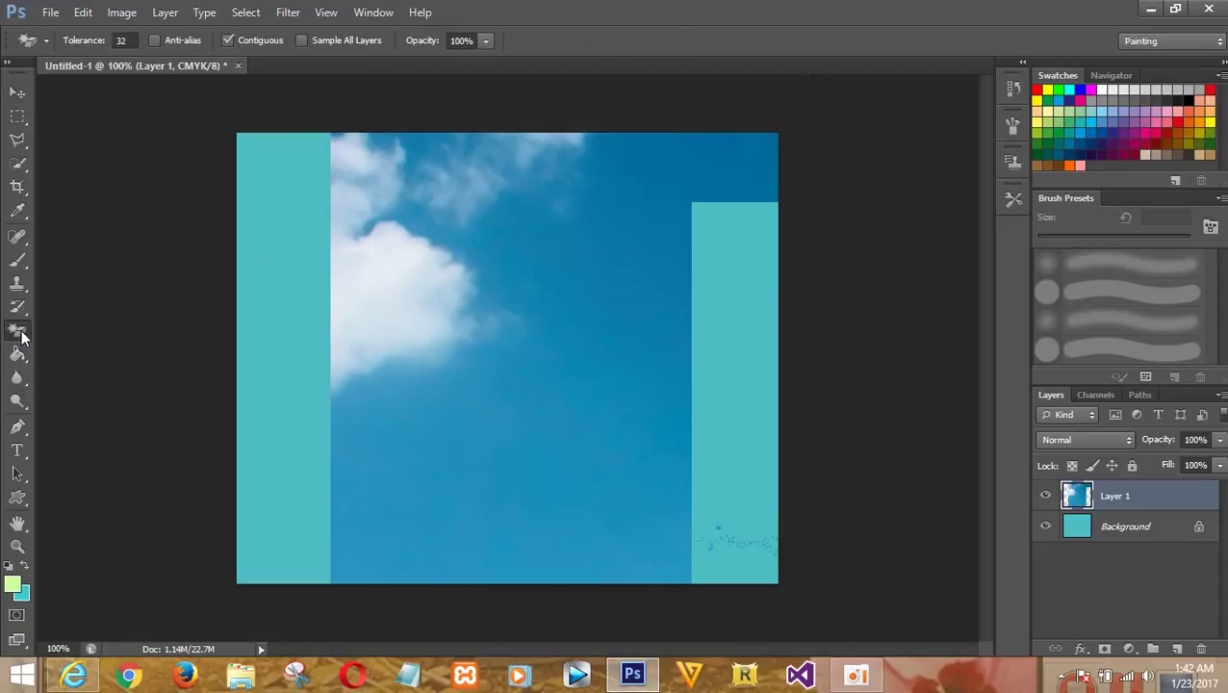
click(465, 289)
click(387, 265)
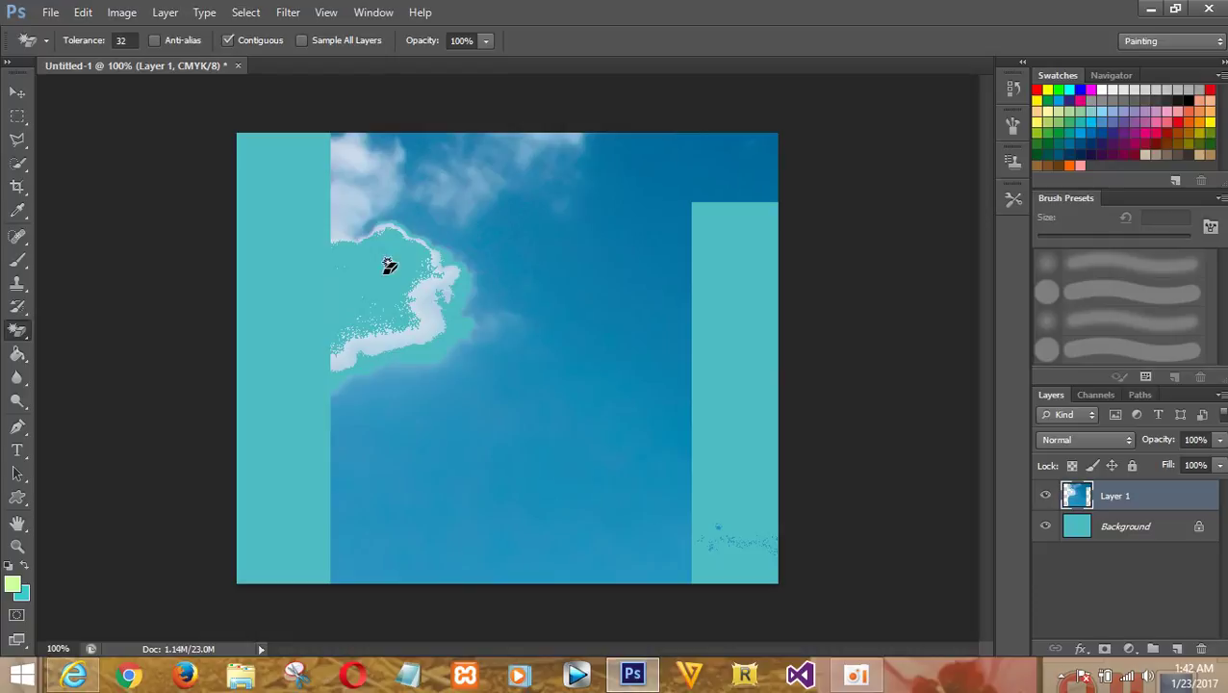
click(436, 297)
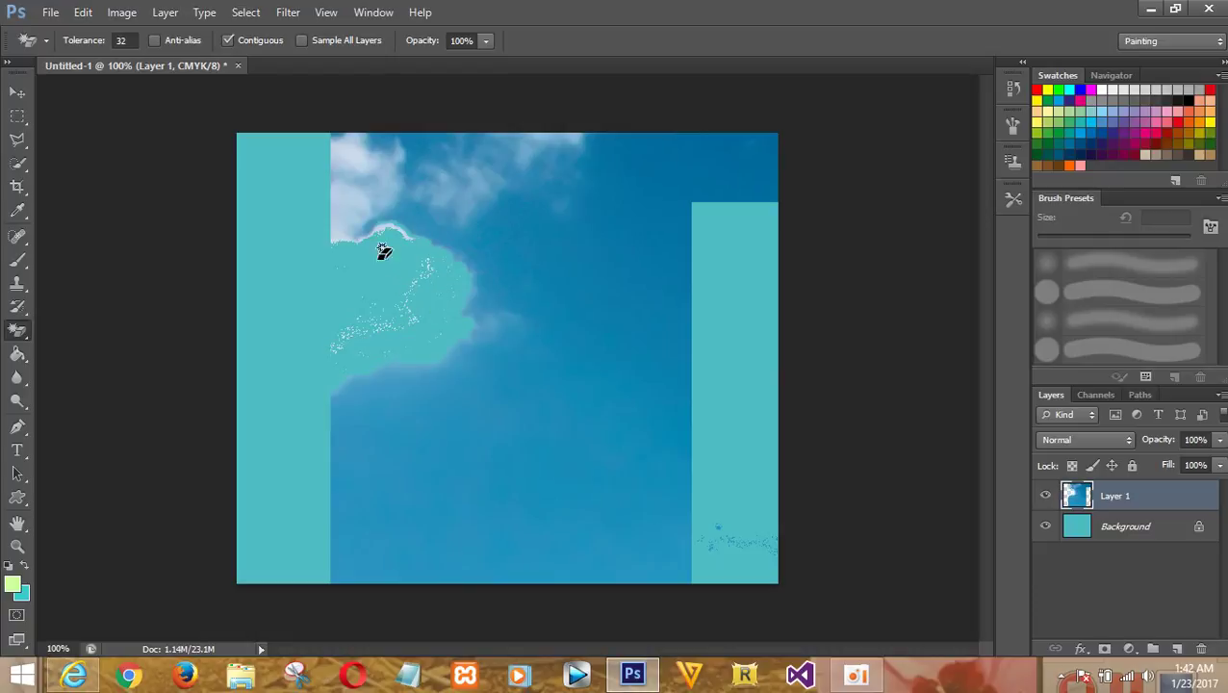
click(361, 189)
click(394, 214)
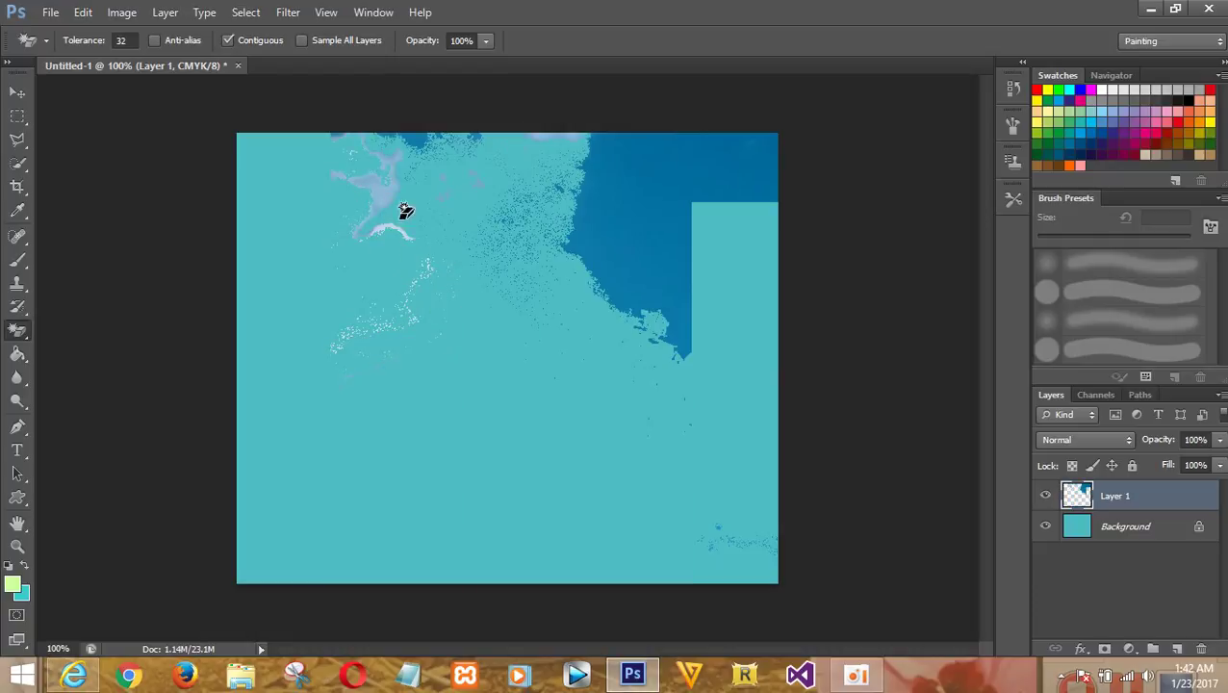
click(658, 212)
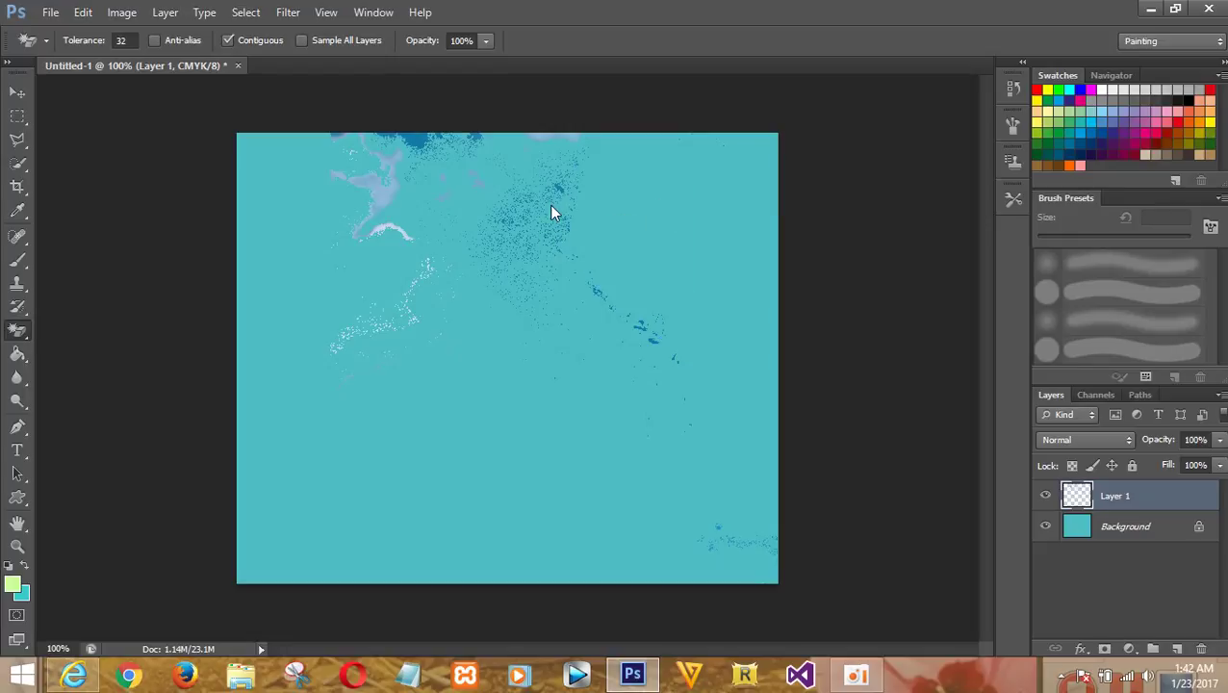
click(424, 131)
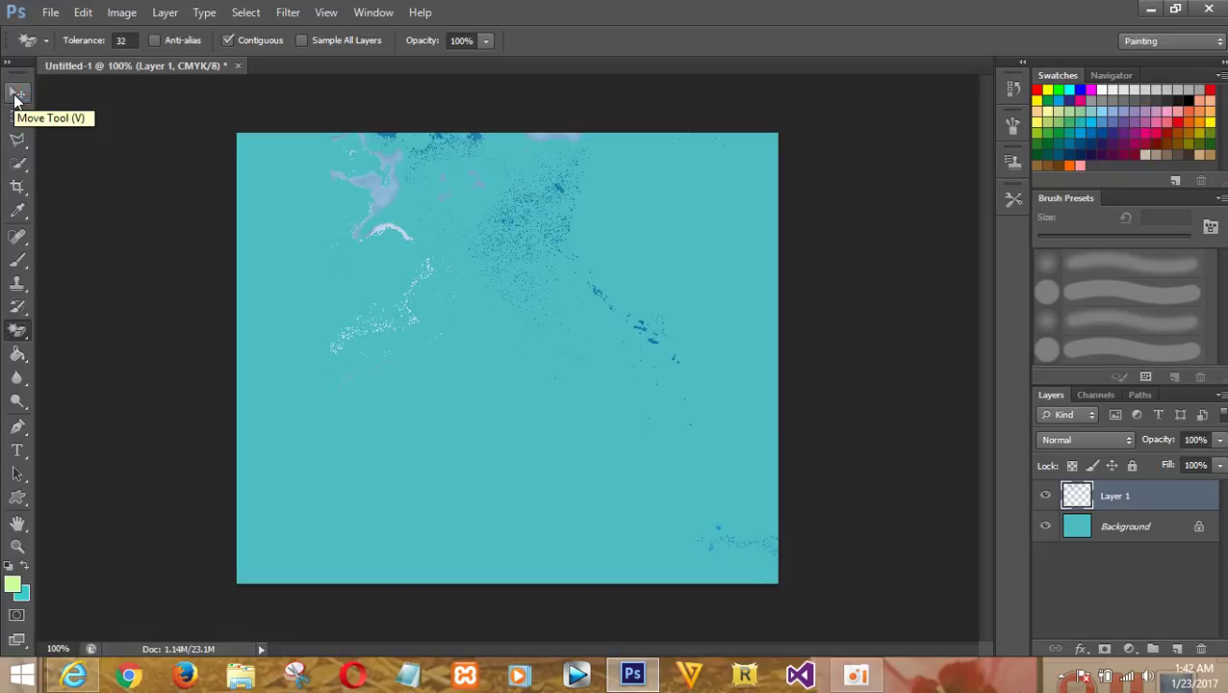
Step: Free-transform Layer 1 so deep-blue sky fills the canvas beside a teal strip, and commit
click(15, 95)
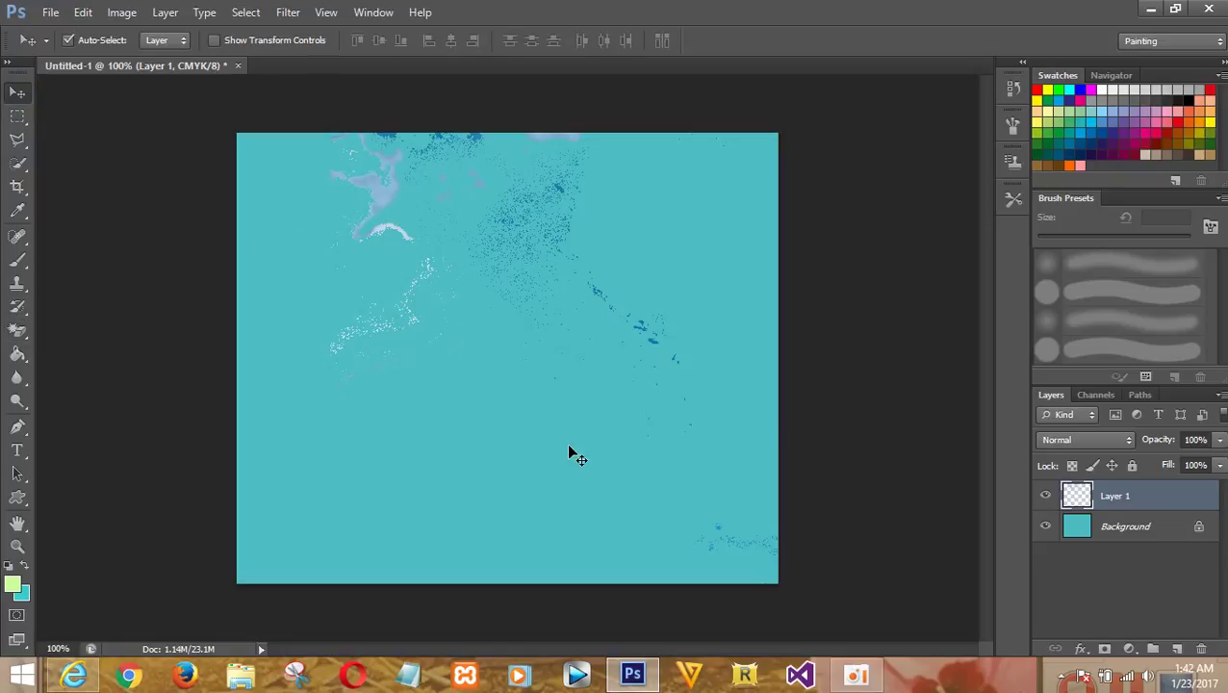
key(ctrl+t)
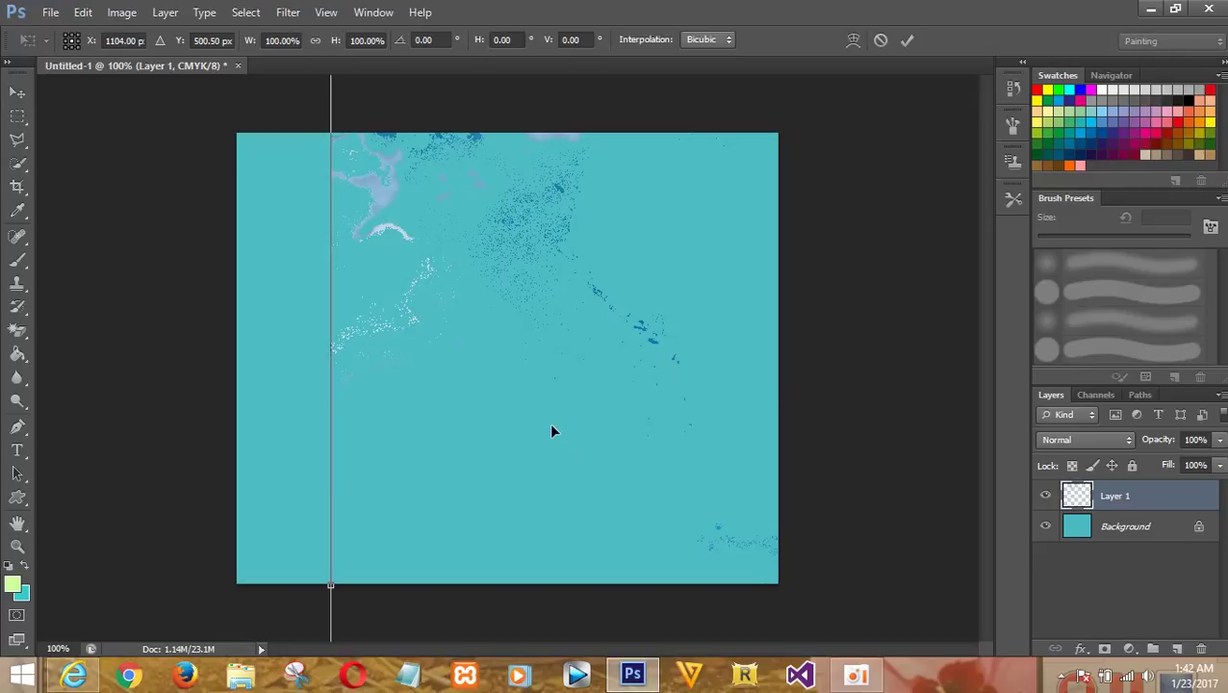
drag(562, 337, 572, 359)
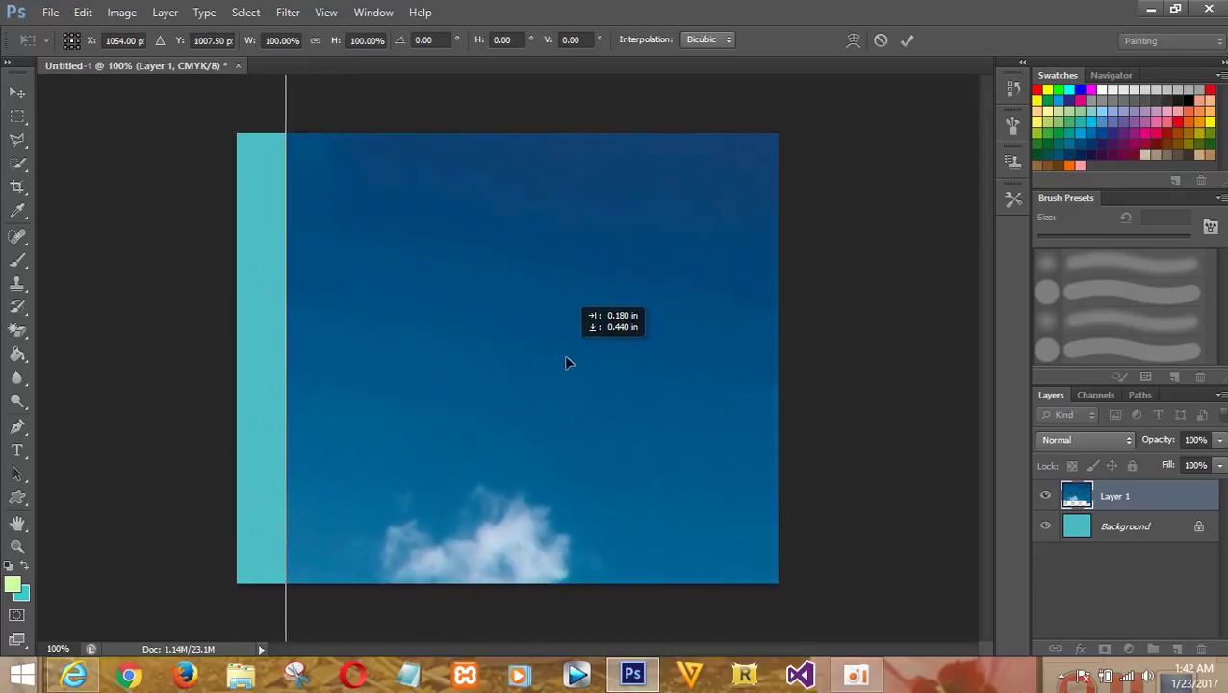
drag(572, 360, 566, 356)
click(20, 327)
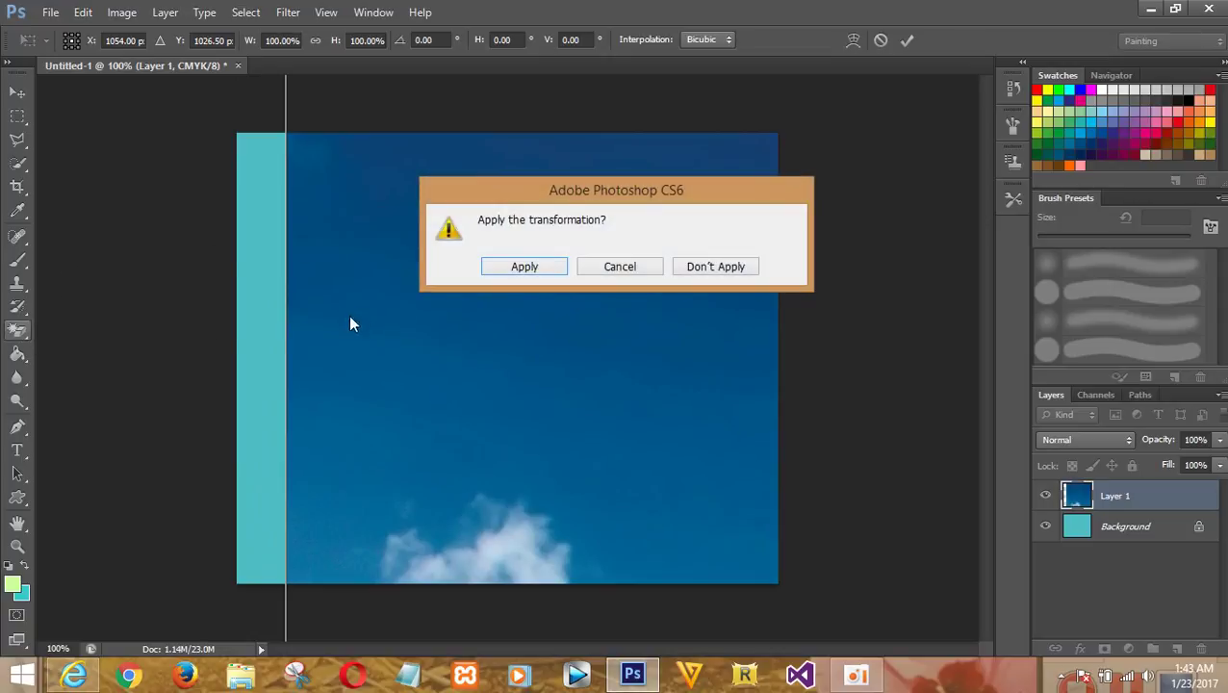
click(620, 270)
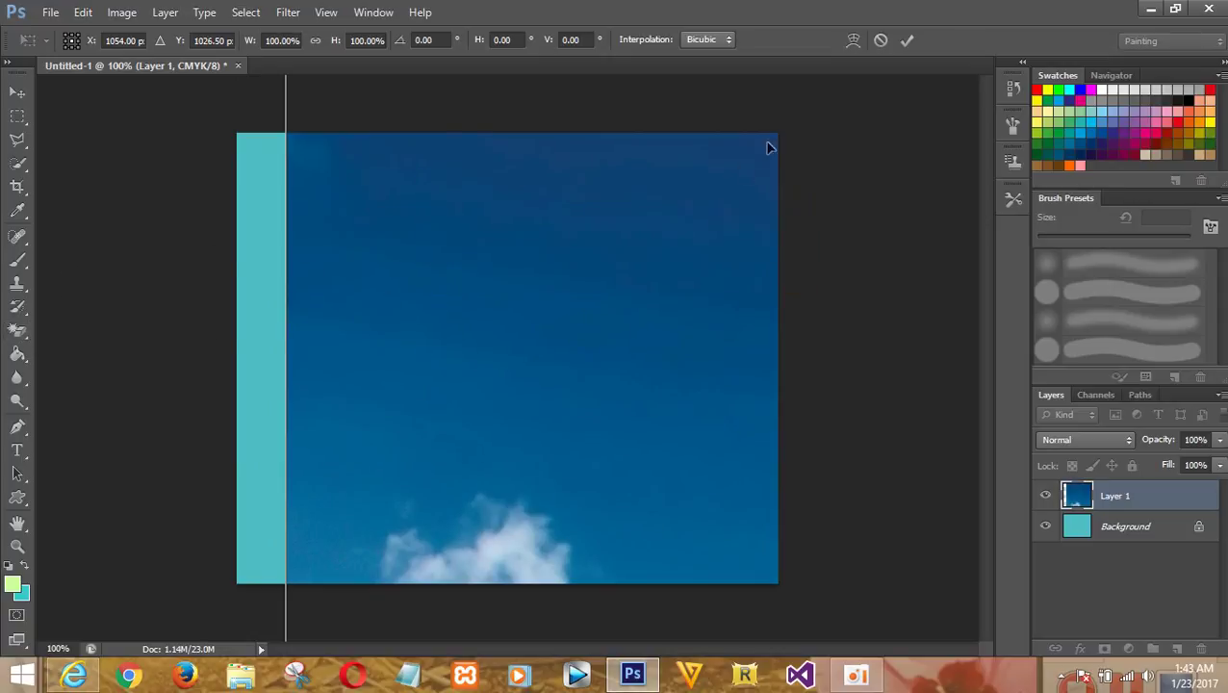
click(905, 41)
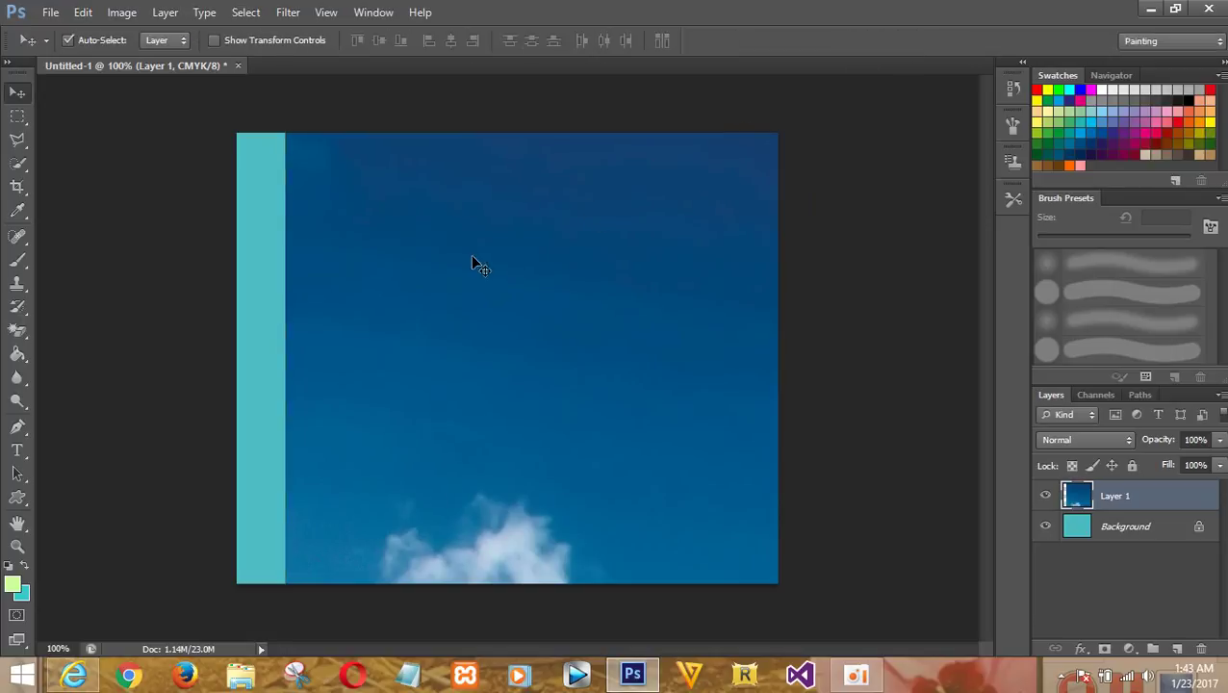
click(17, 332)
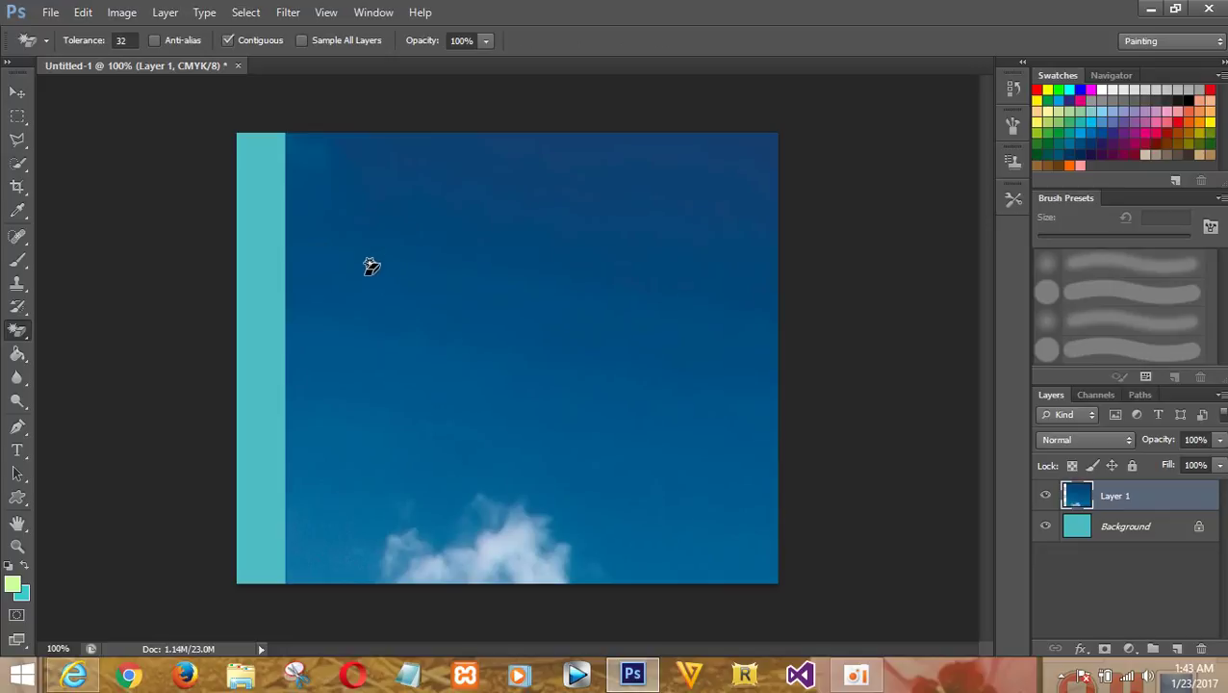
Step: Magic-erase the upper sky, lower sky and bottom cloud patches, then switch to the Eraser Tool
click(372, 267)
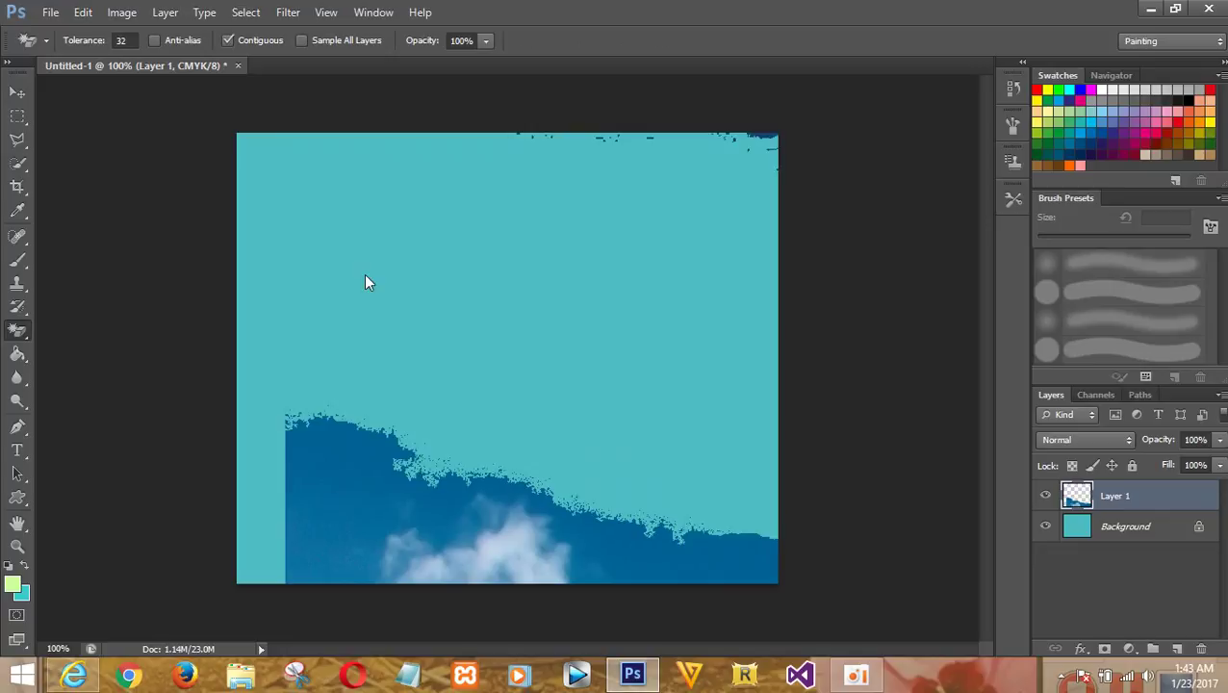
click(397, 516)
click(527, 570)
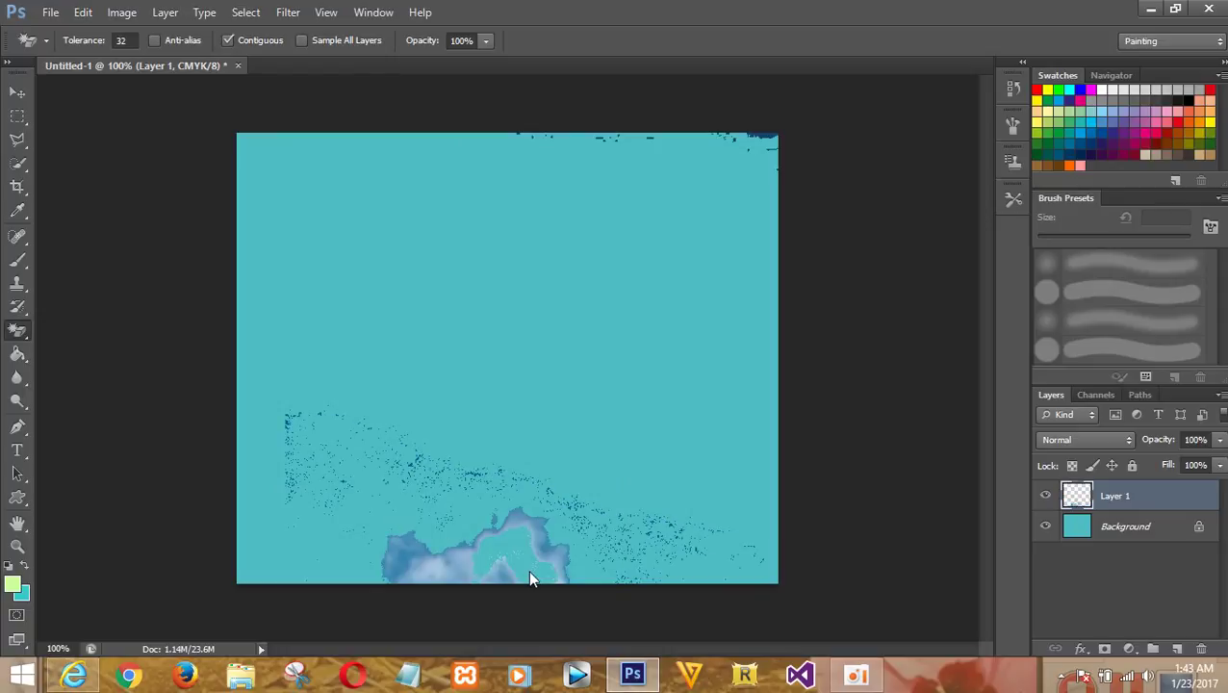
click(524, 550)
click(460, 564)
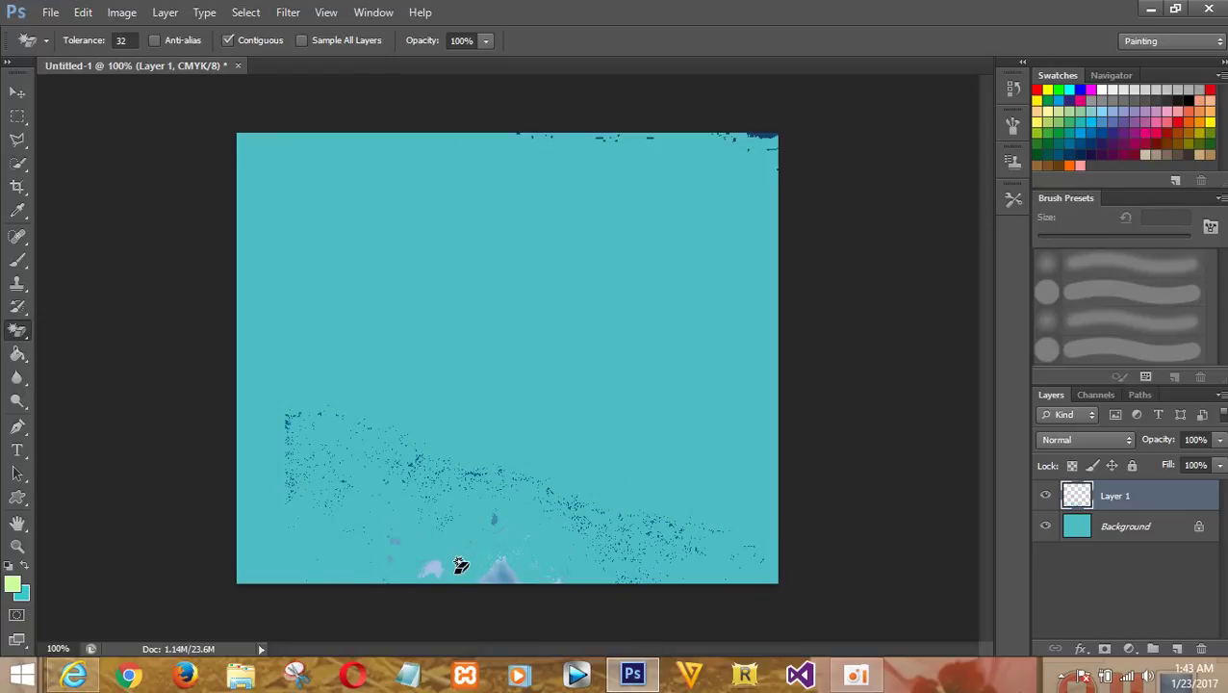
click(499, 571)
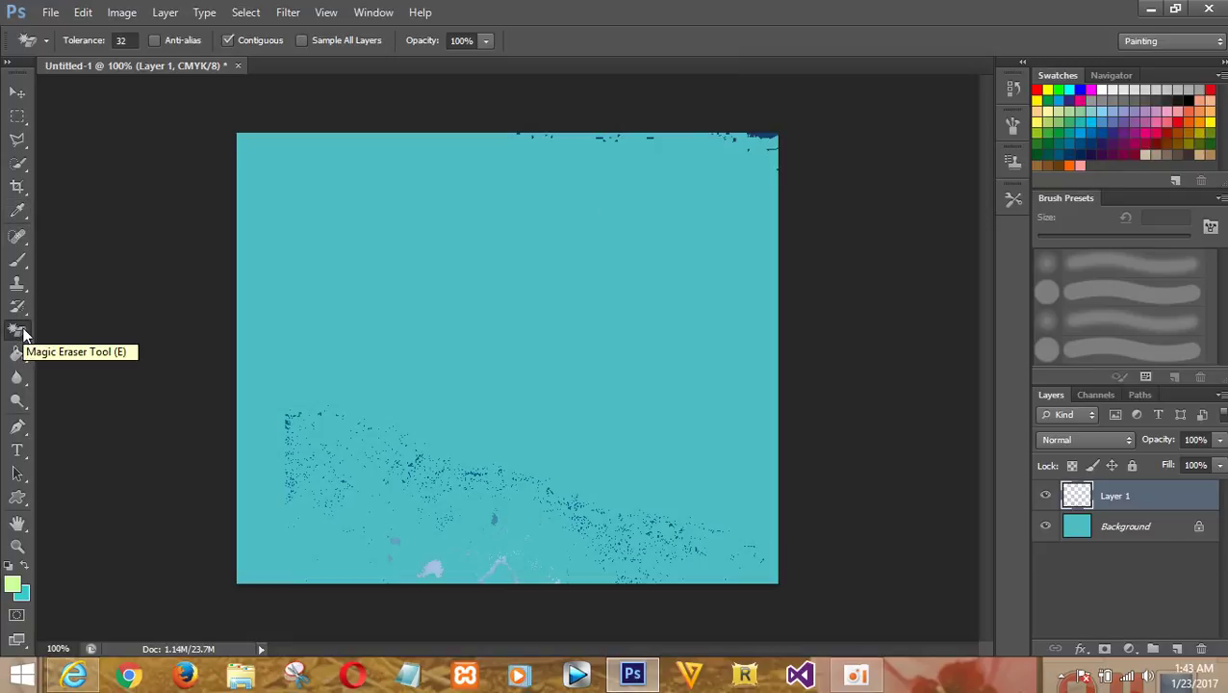
right_click(23, 333)
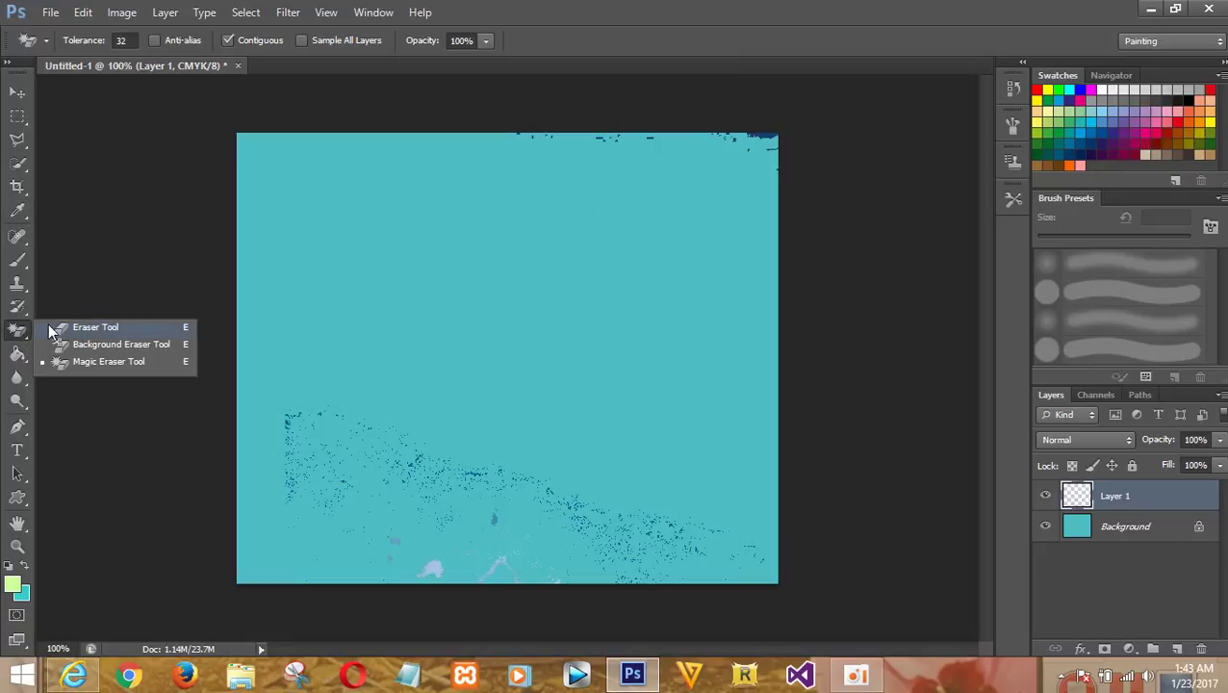
click(91, 327)
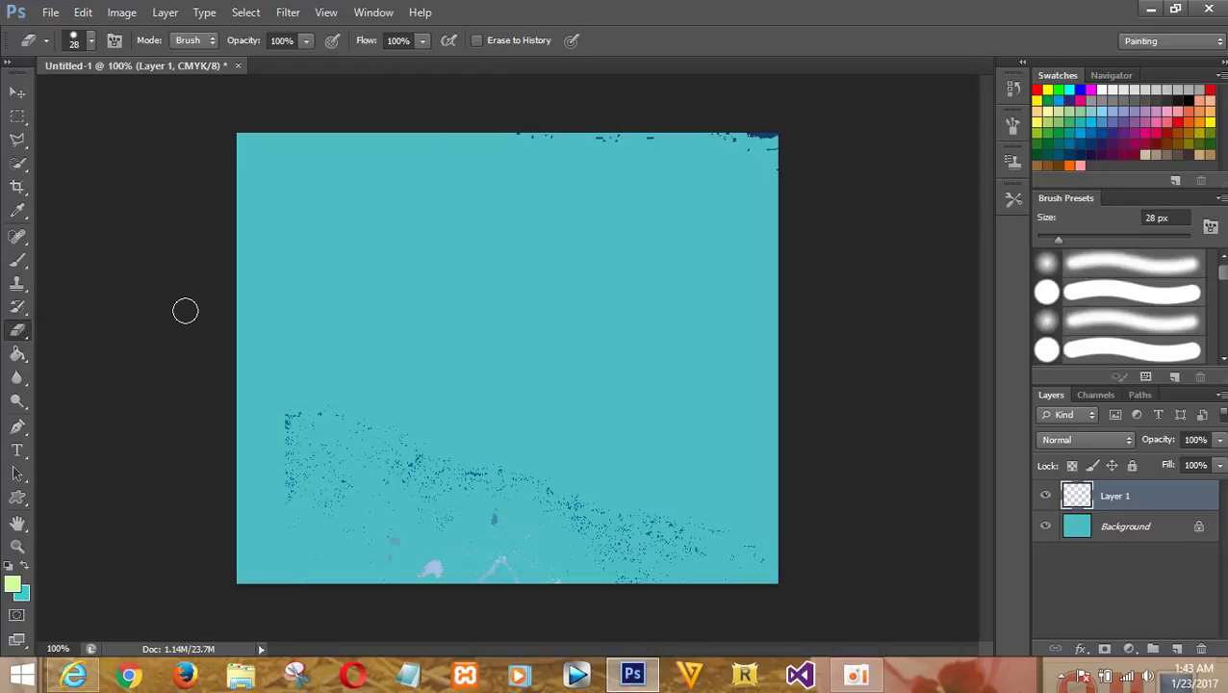
Step: Set the Eraser brush size to 131 px
click(93, 40)
drag(104, 96, 128, 97)
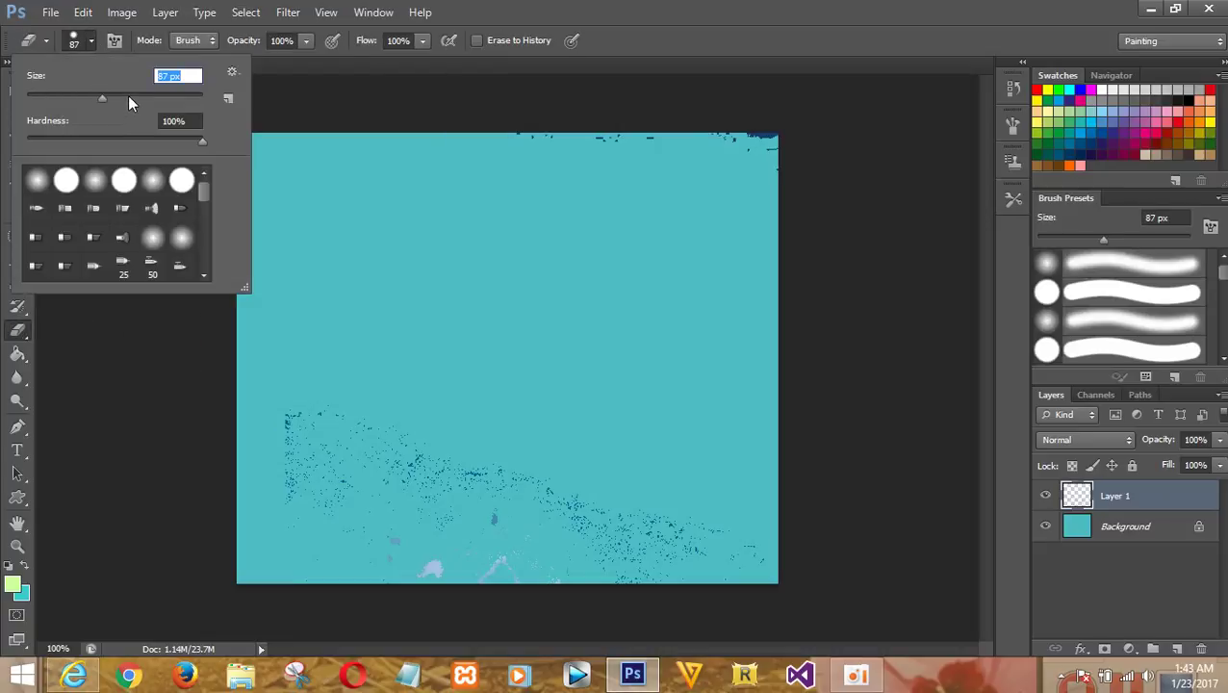
click(269, 466)
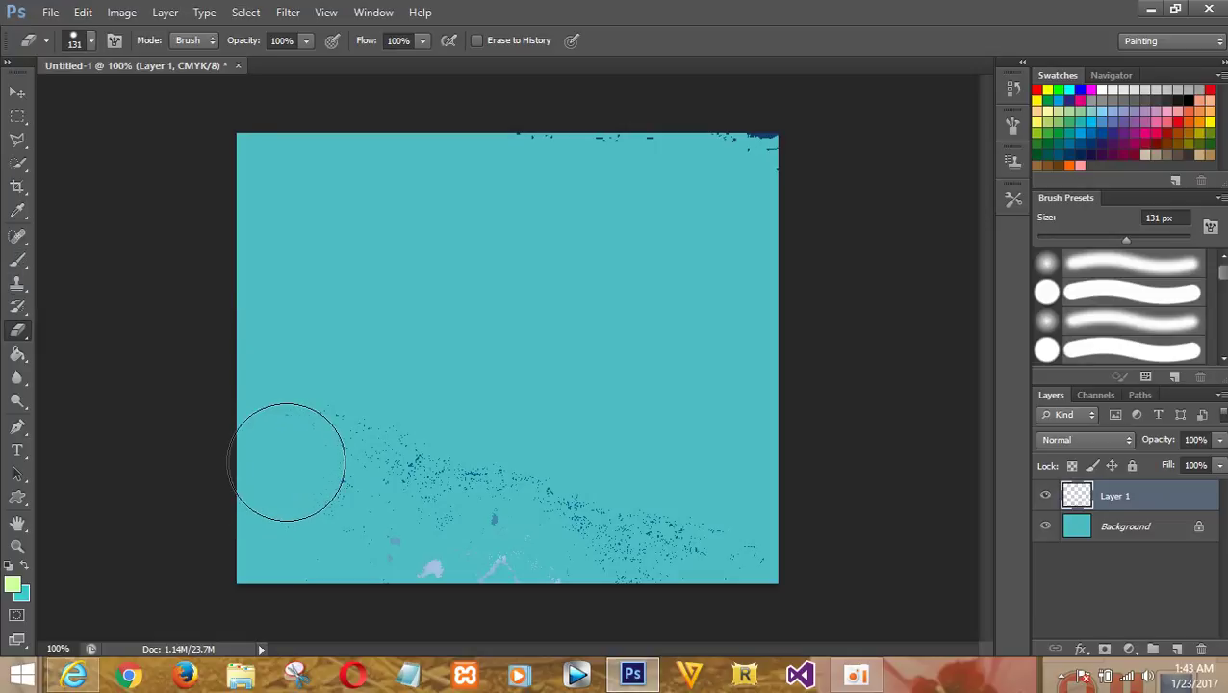
Step: Brush away the leftover specks in the lower-left, along the top edge and lower-right
mouse_move(349, 460)
mouse_down()
mouse_move(417, 443)
mouse_move(348, 443)
mouse_move(378, 561)
mouse_move(488, 403)
mouse_move(546, 487)
mouse_move(536, 405)
mouse_up()
mouse_move(453, 133)
mouse_down()
mouse_move(570, 169)
mouse_move(731, 159)
mouse_up()
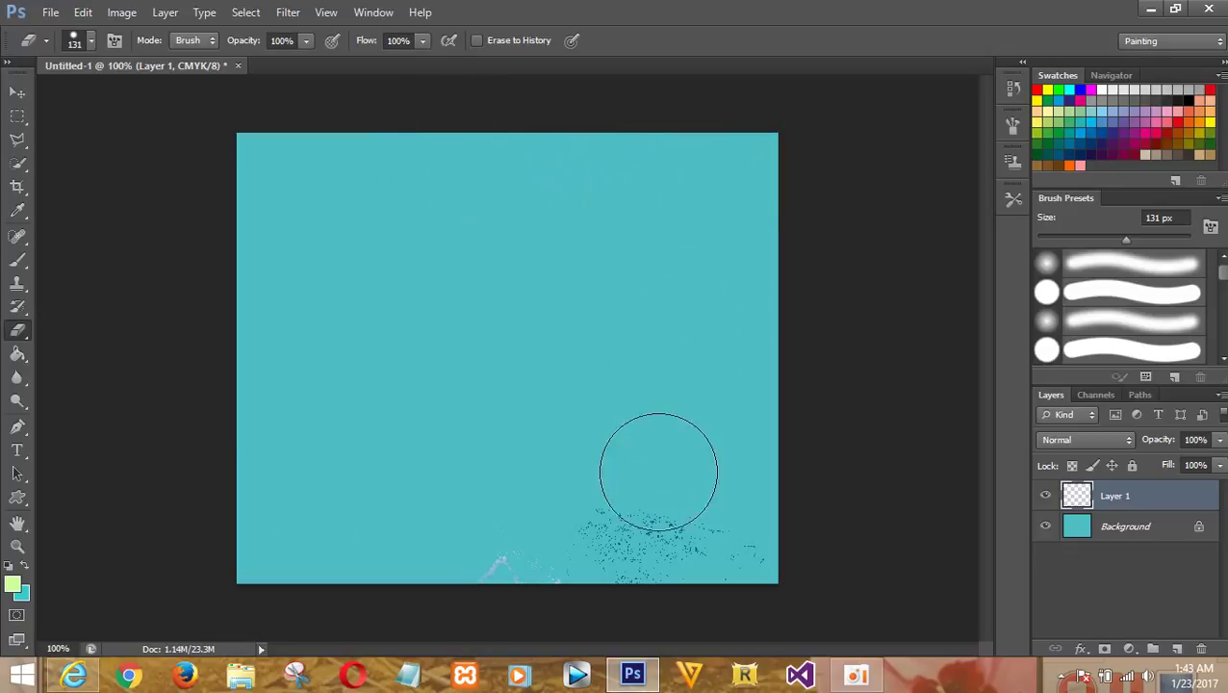
drag(657, 465, 542, 511)
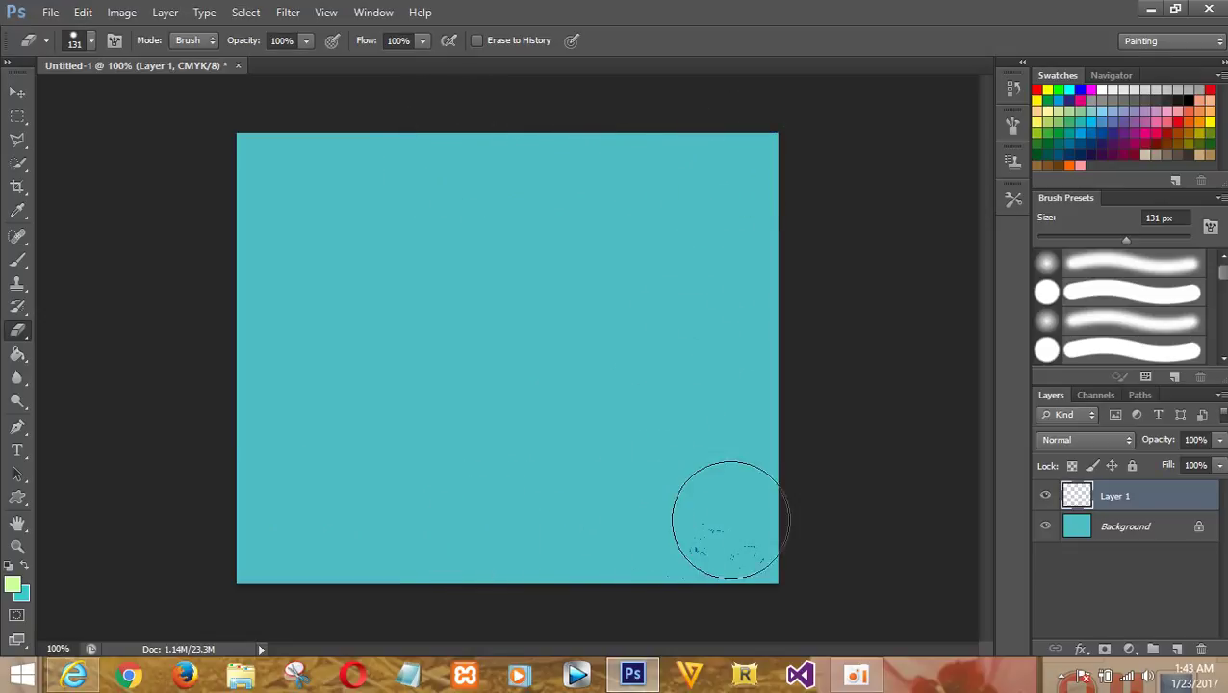
drag(727, 520, 726, 526)
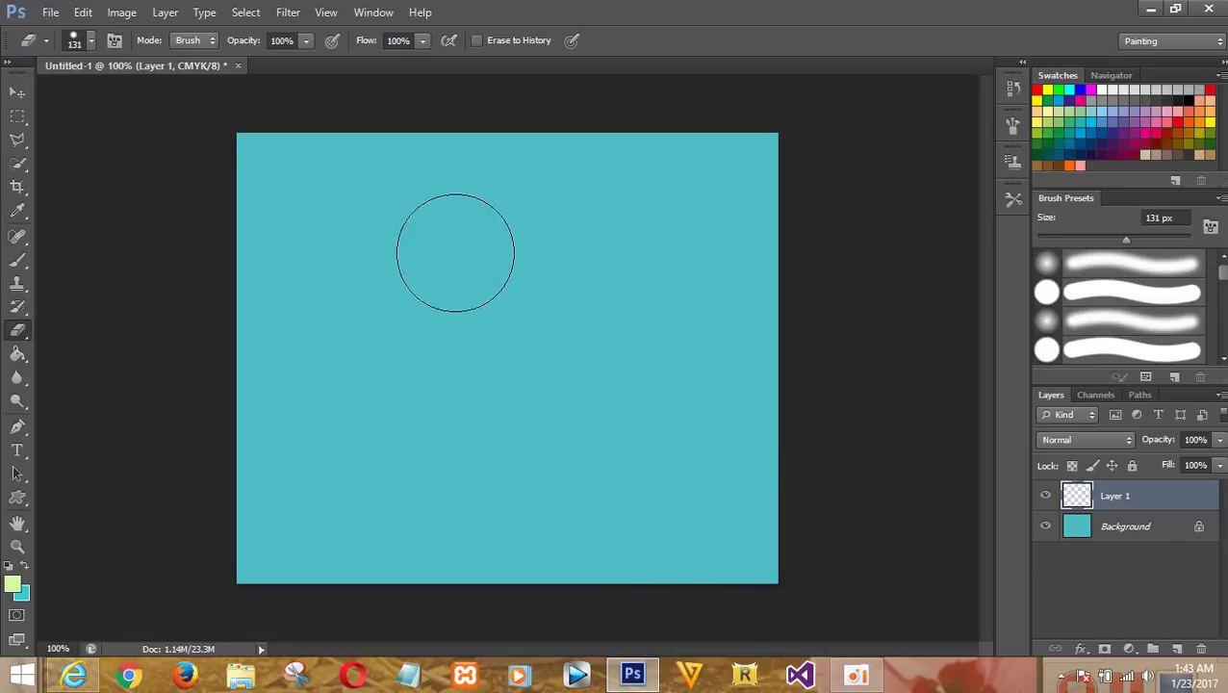
click(19, 94)
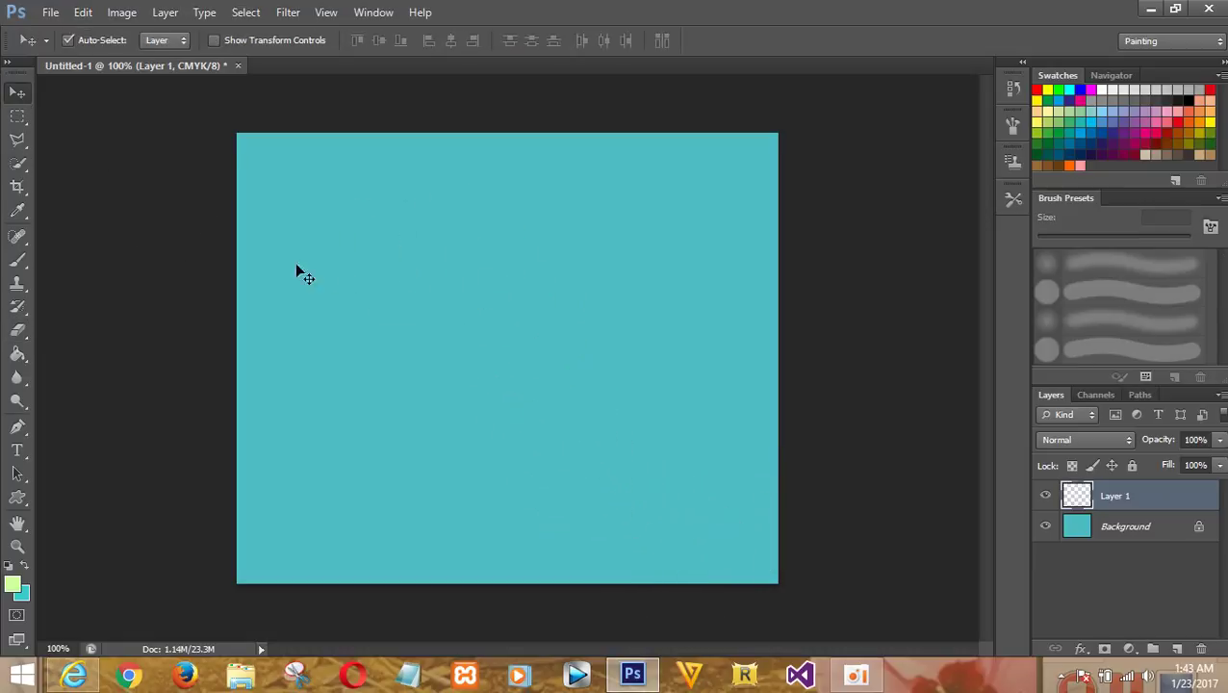
Step: Move and free-transform the sky layer so dark-blue sky covers the canvas, then commit
drag(538, 450, 460, 347)
key(ctrl+t)
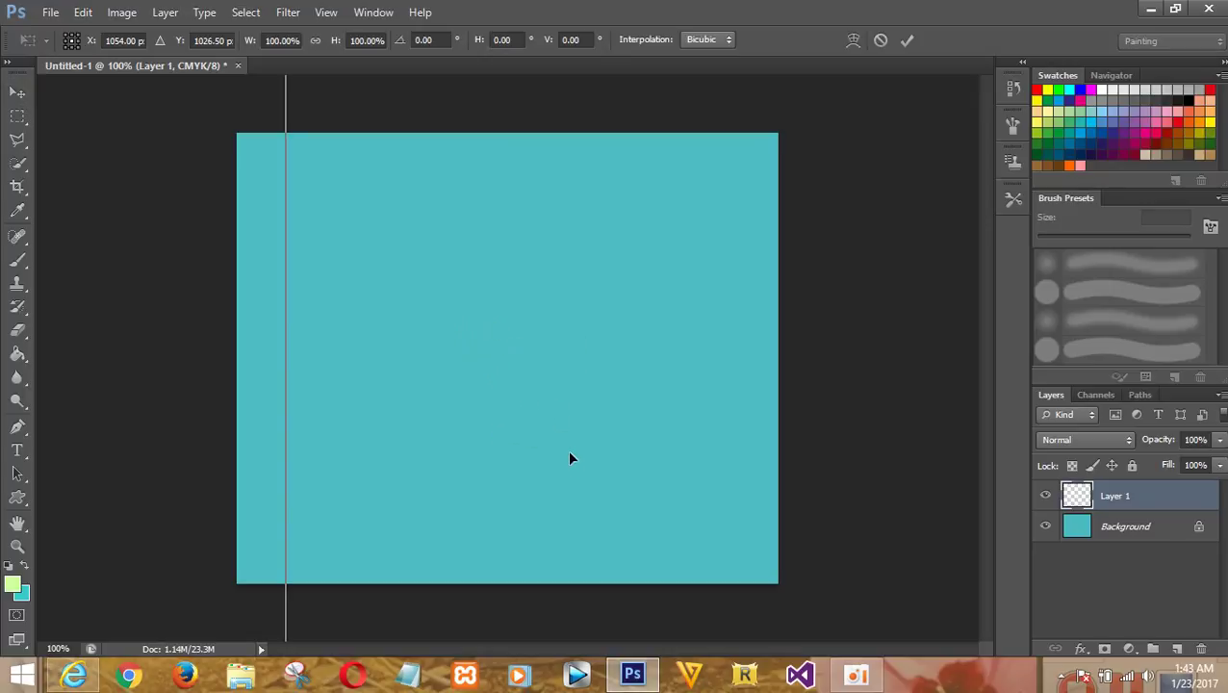
mouse_move(625, 368)
mouse_down()
mouse_move(477, 338)
mouse_move(580, 352)
mouse_move(595, 335)
mouse_move(580, 347)
mouse_up()
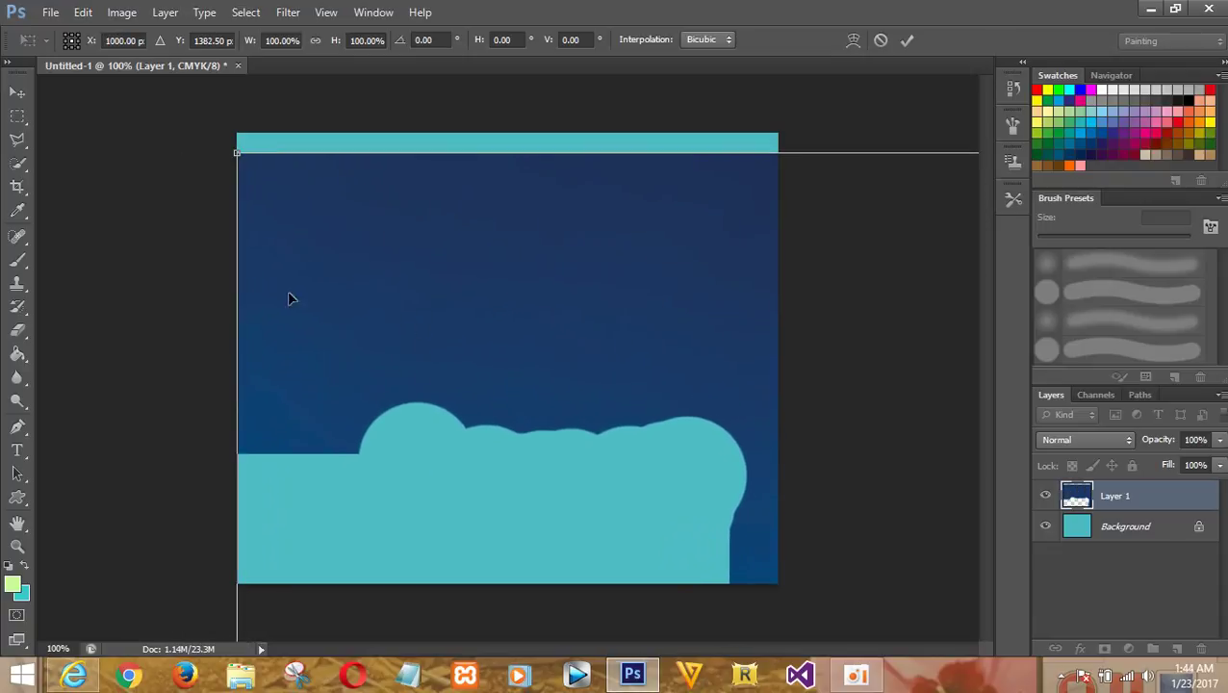
click(17, 92)
click(627, 270)
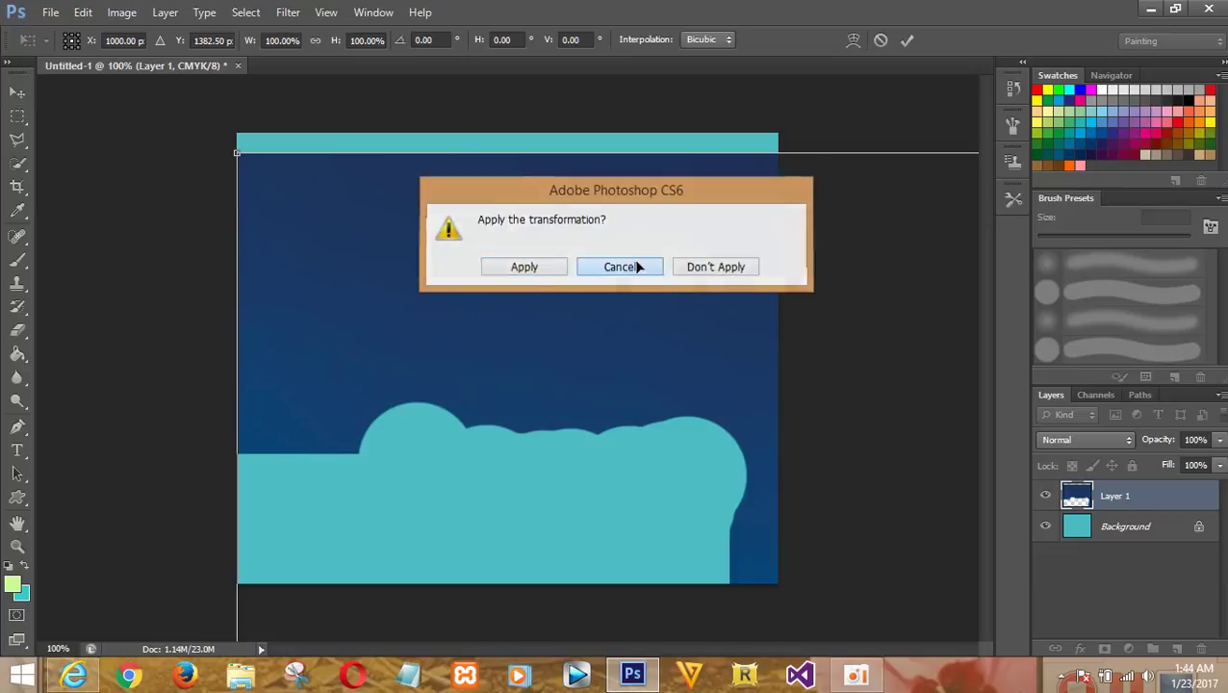
click(908, 40)
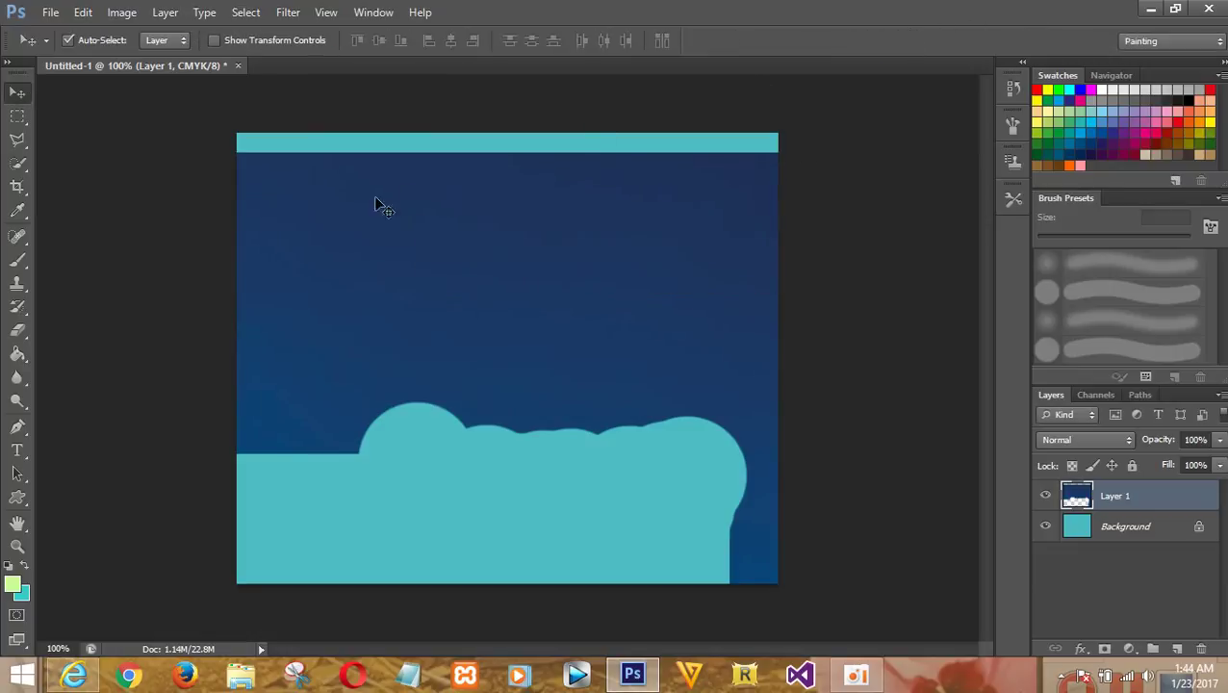
Step: Magic-erase the newly exposed dark-blue sky
click(17, 330)
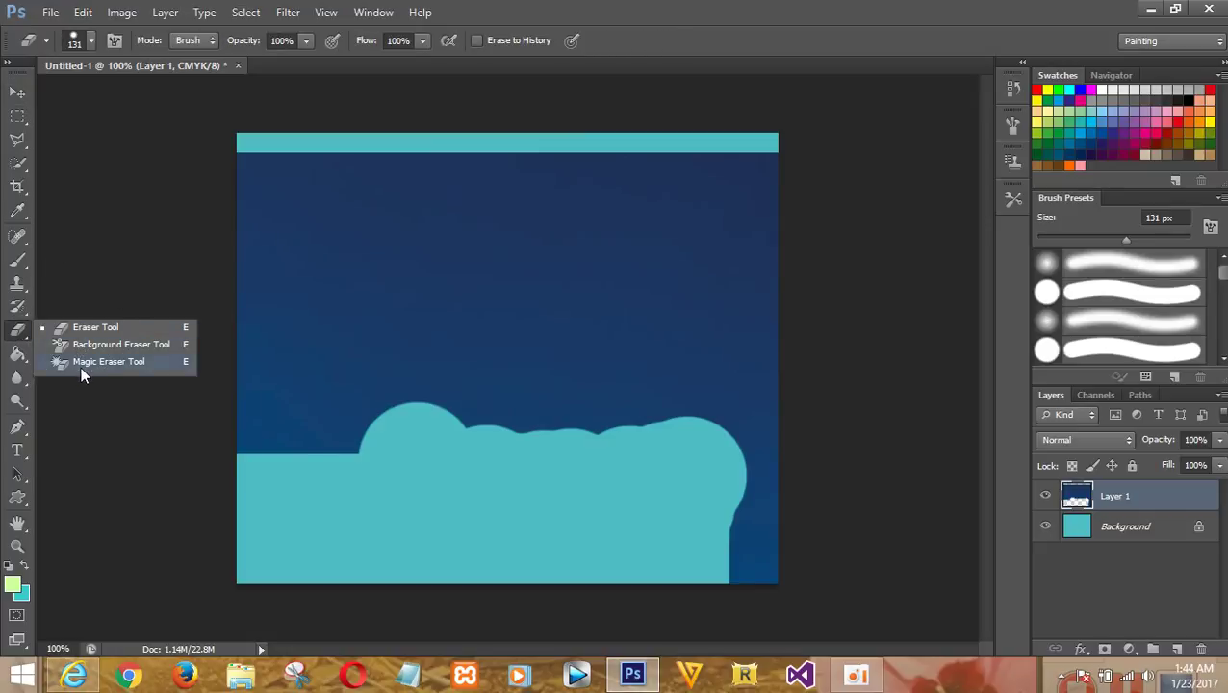
click(80, 363)
click(357, 324)
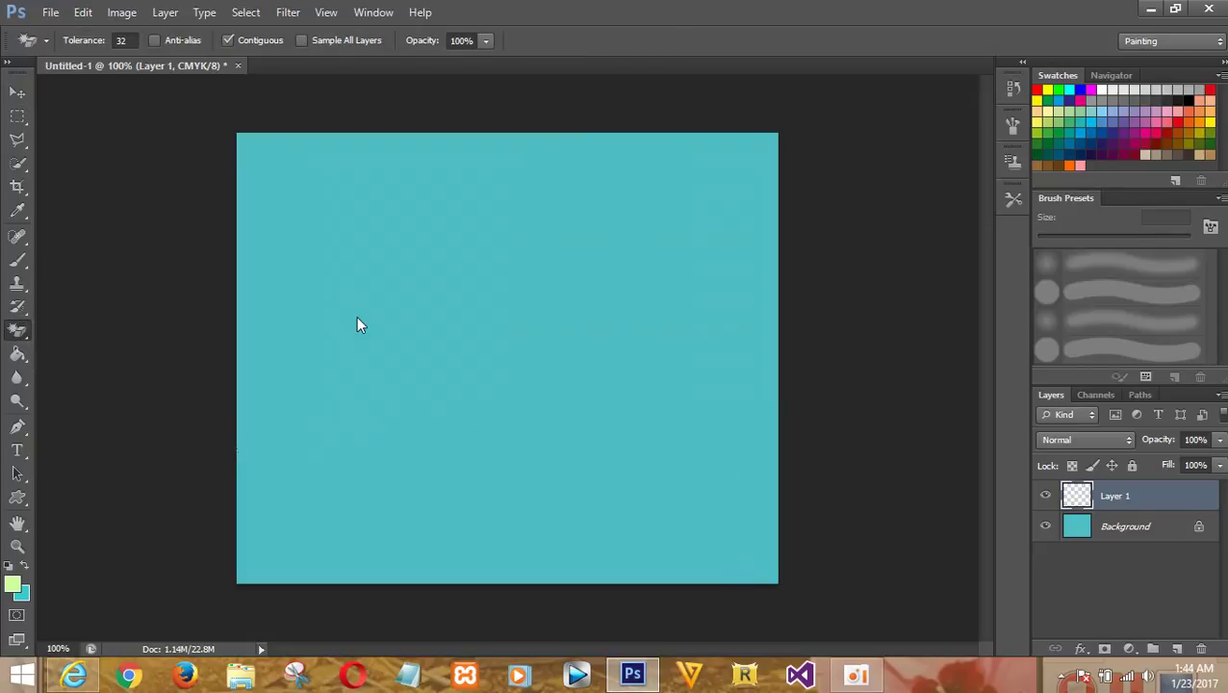
Step: Free-transform the sky layer leftward to bring dark-blue sky onto the canvas, and commit
click(17, 92)
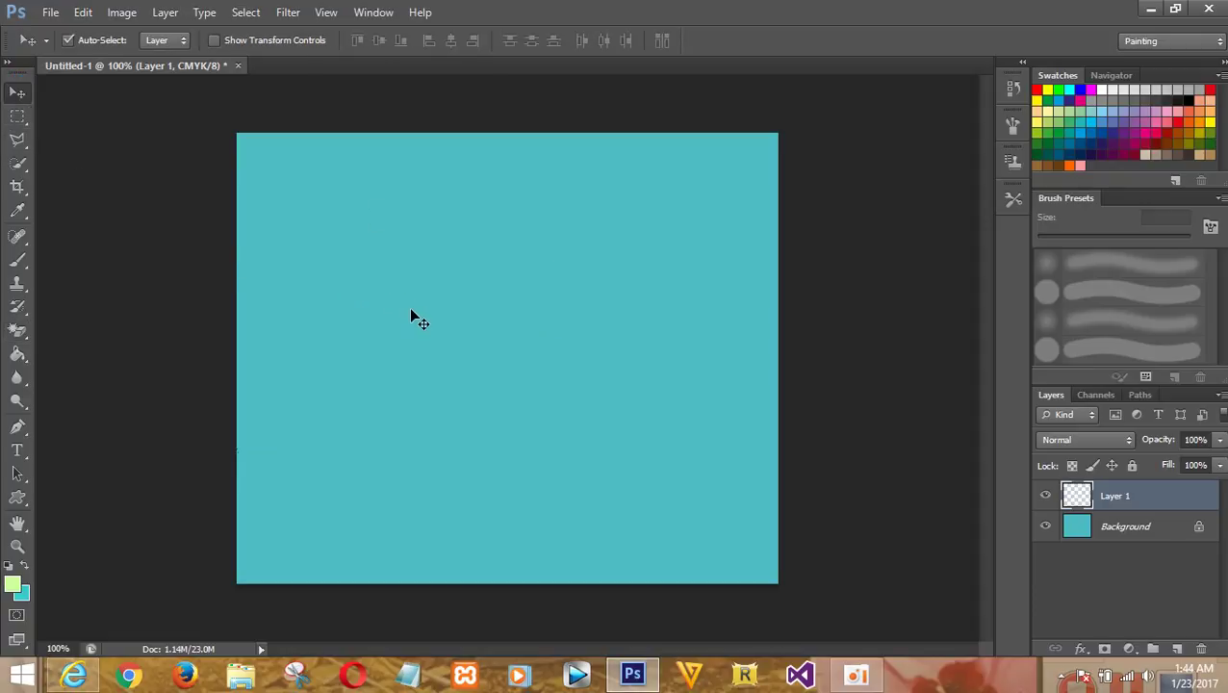
key(ctrl+t)
drag(722, 423, 383, 393)
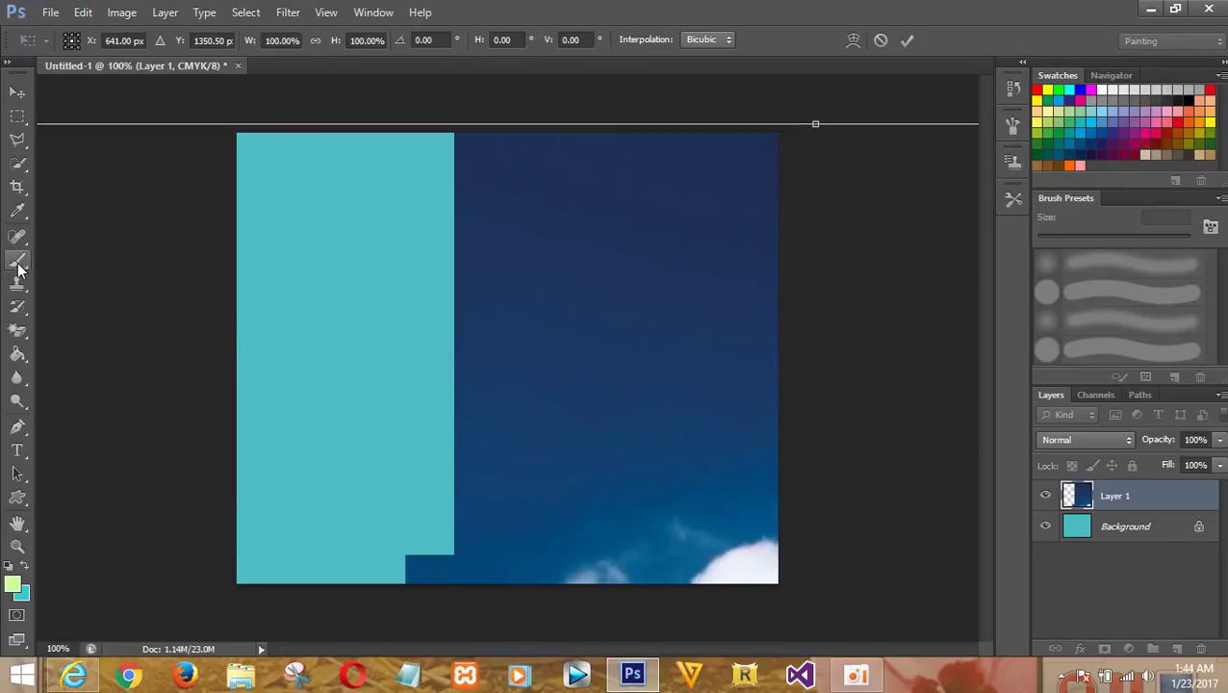
click(909, 40)
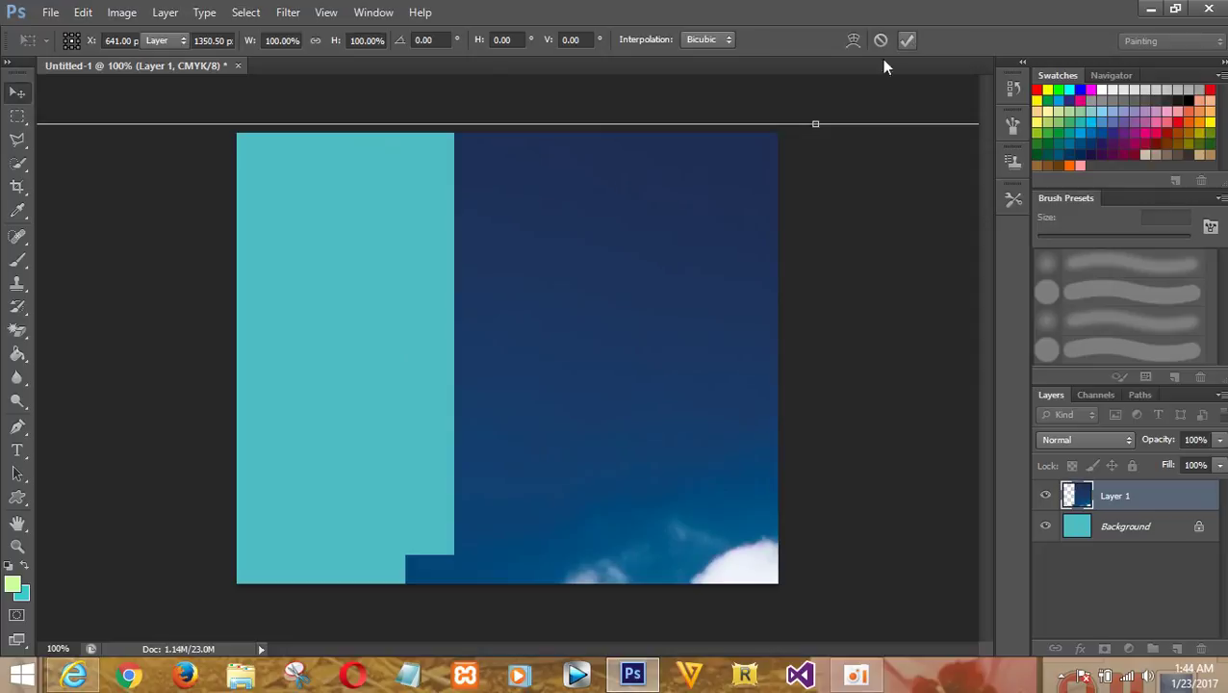
Step: Magic-erase the dark blue sky, the bottom-right white cloud and the bottom-edge blue patches
click(24, 330)
click(489, 248)
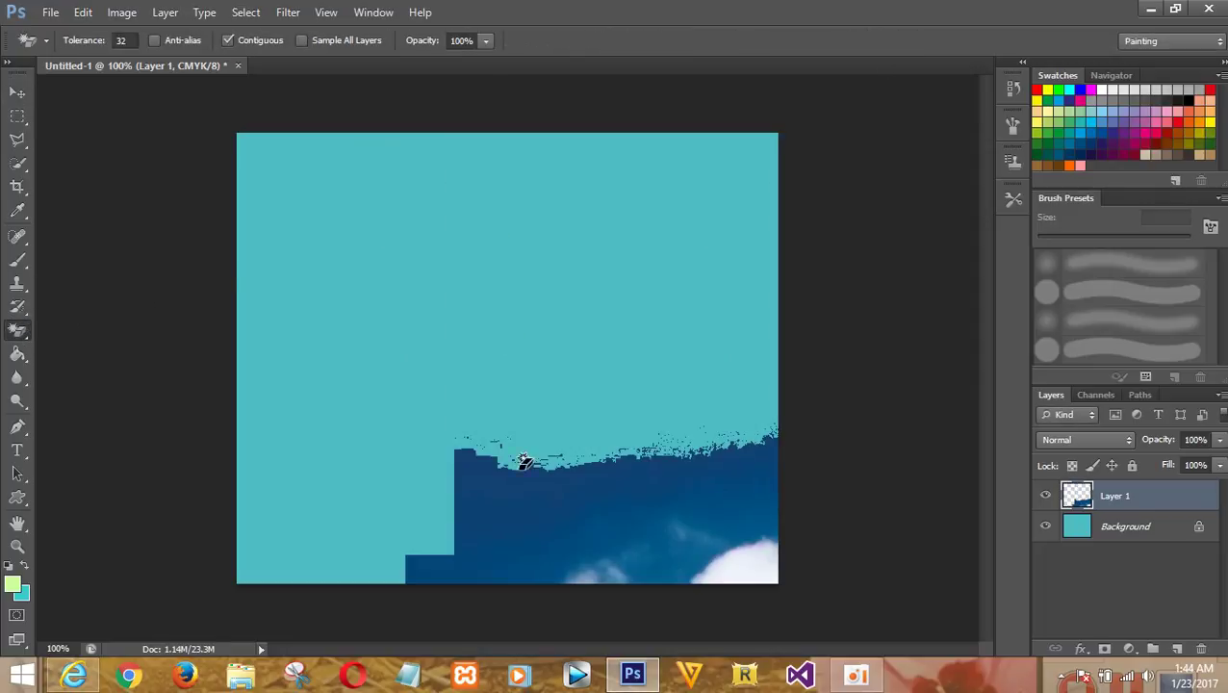
click(573, 536)
click(752, 569)
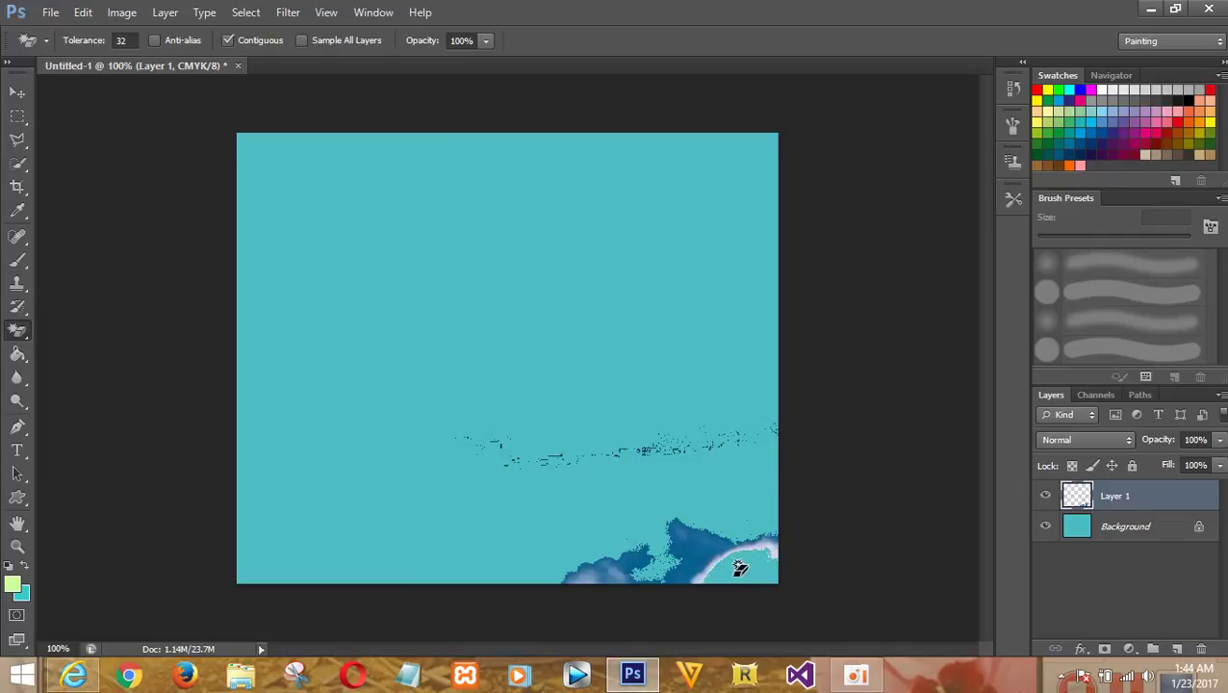
click(701, 556)
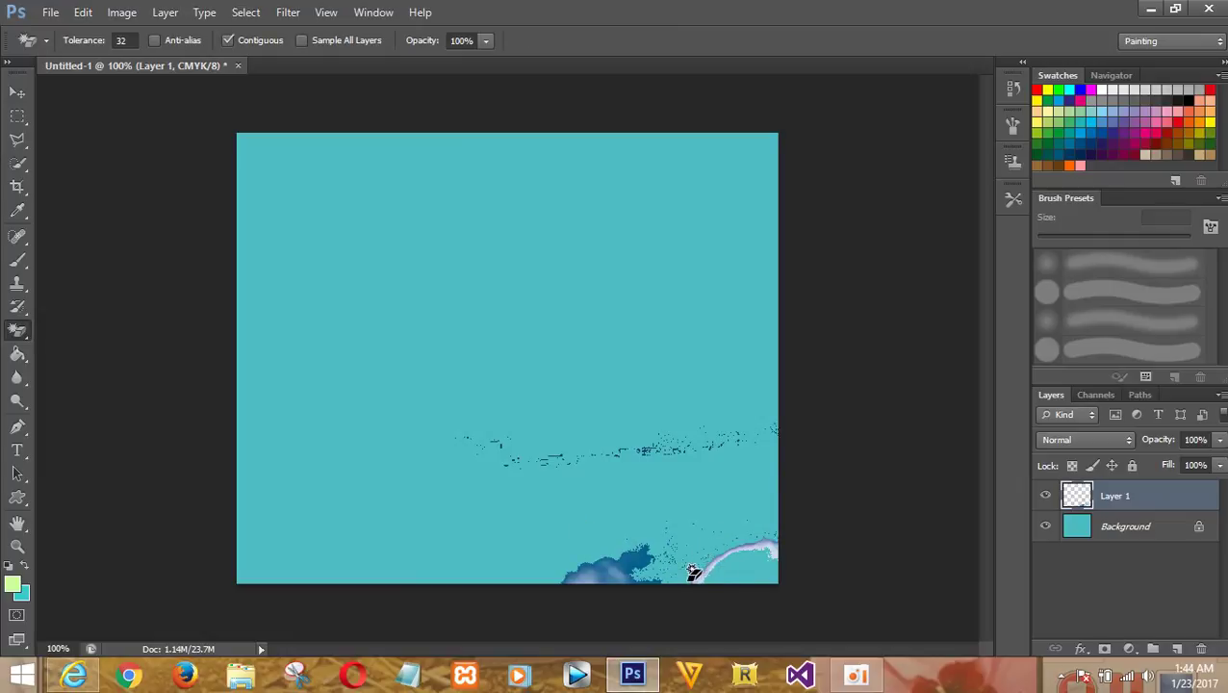
click(773, 551)
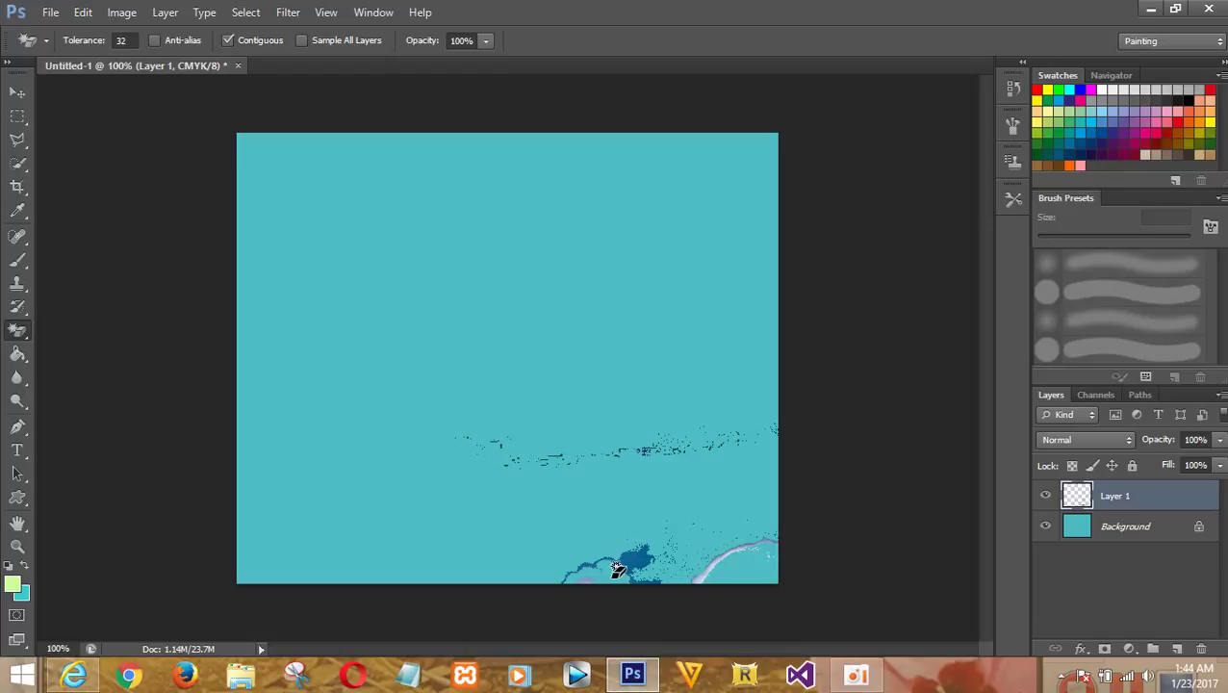
click(643, 553)
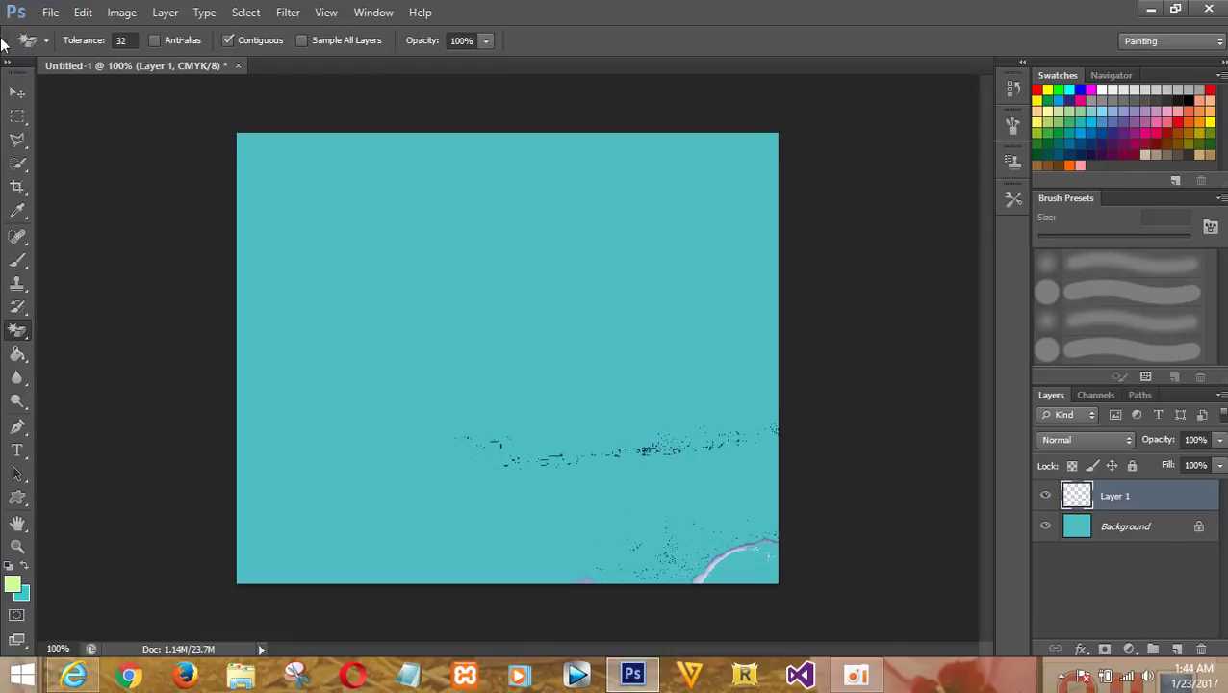
click(20, 93)
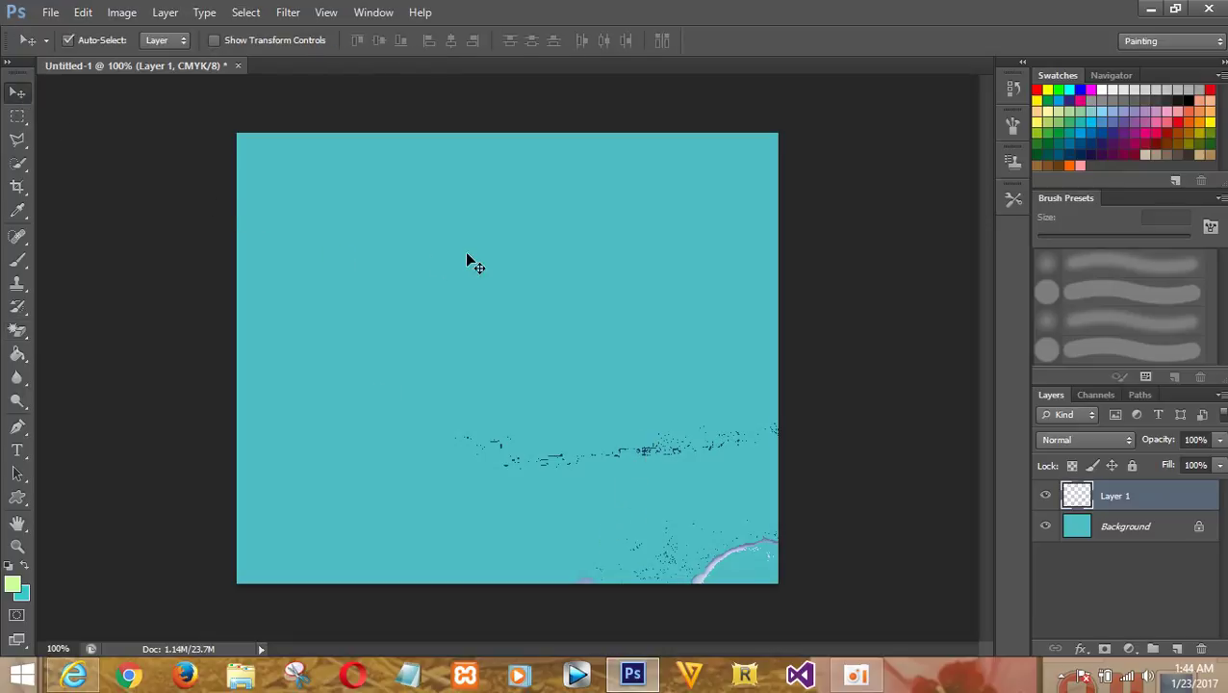
Step: Free-transform the sky photo down and to the left, and commit the new position
key(ctrl+t)
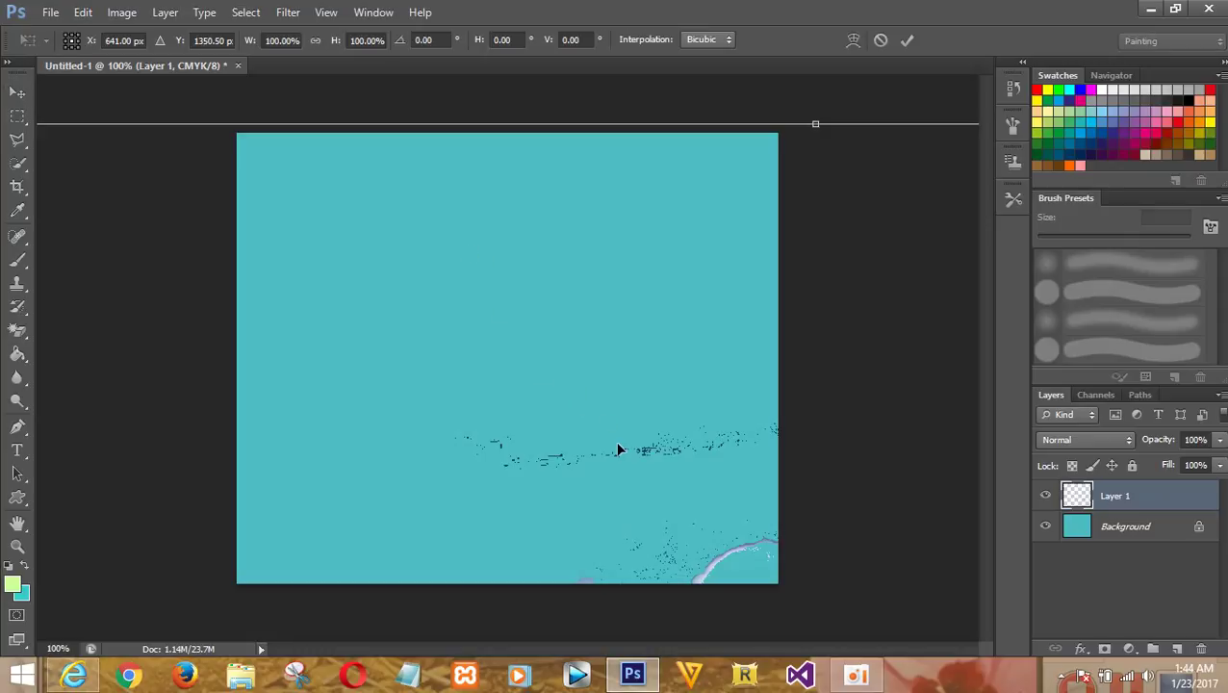
mouse_move(617, 449)
mouse_down()
mouse_move(511, 407)
mouse_move(720, 224)
mouse_move(679, 225)
mouse_move(563, 351)
mouse_up()
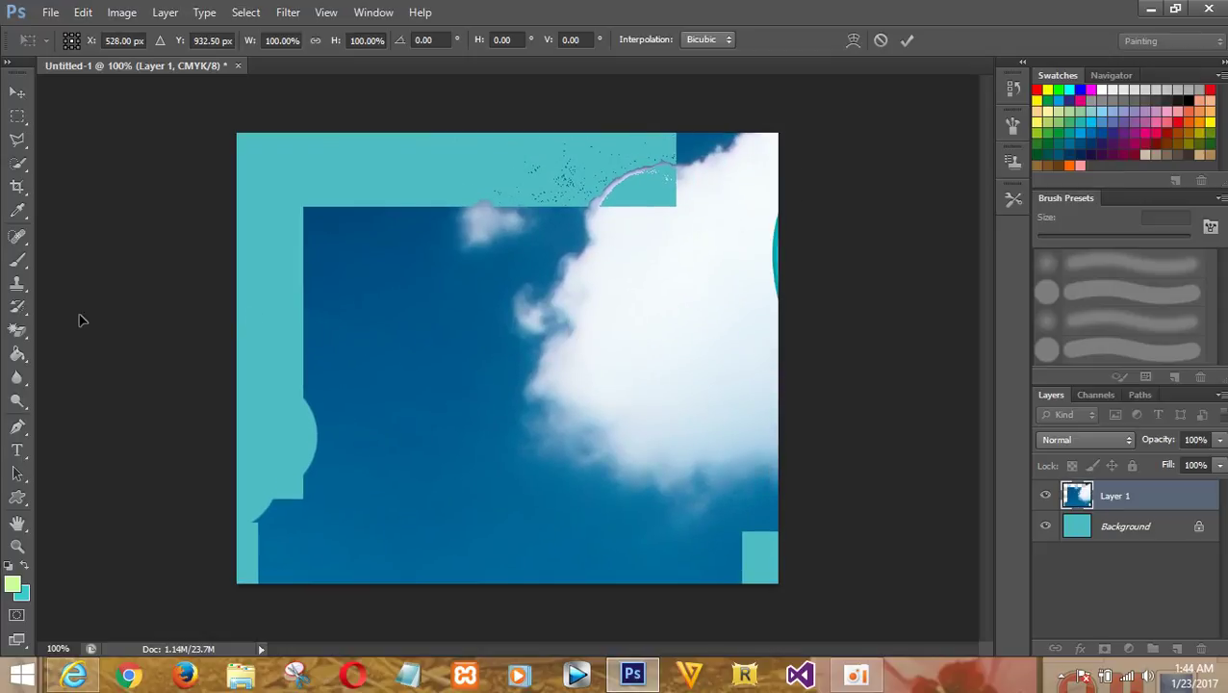
click(17, 330)
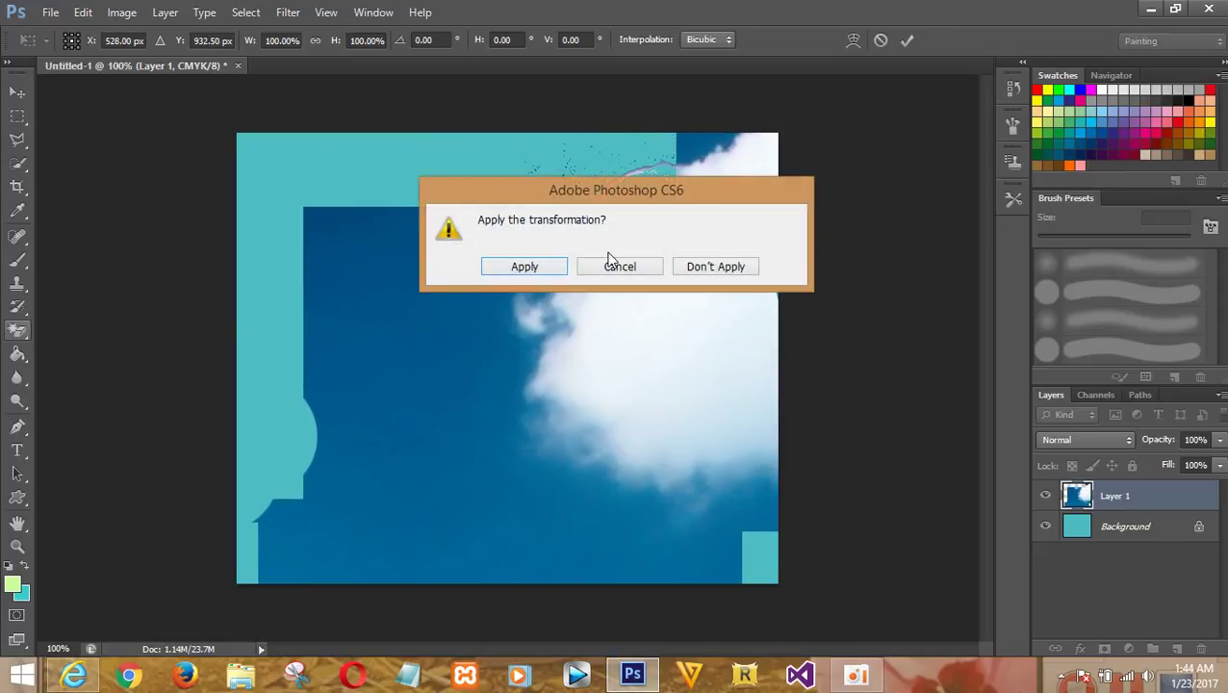
click(627, 276)
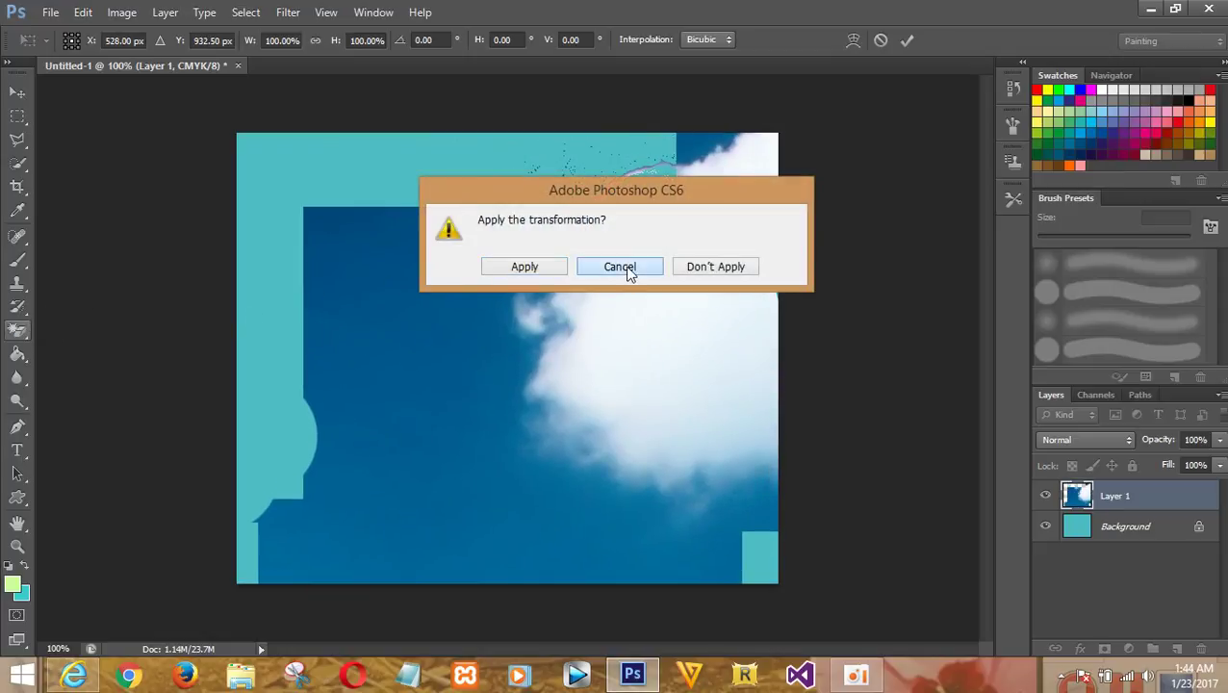
click(910, 39)
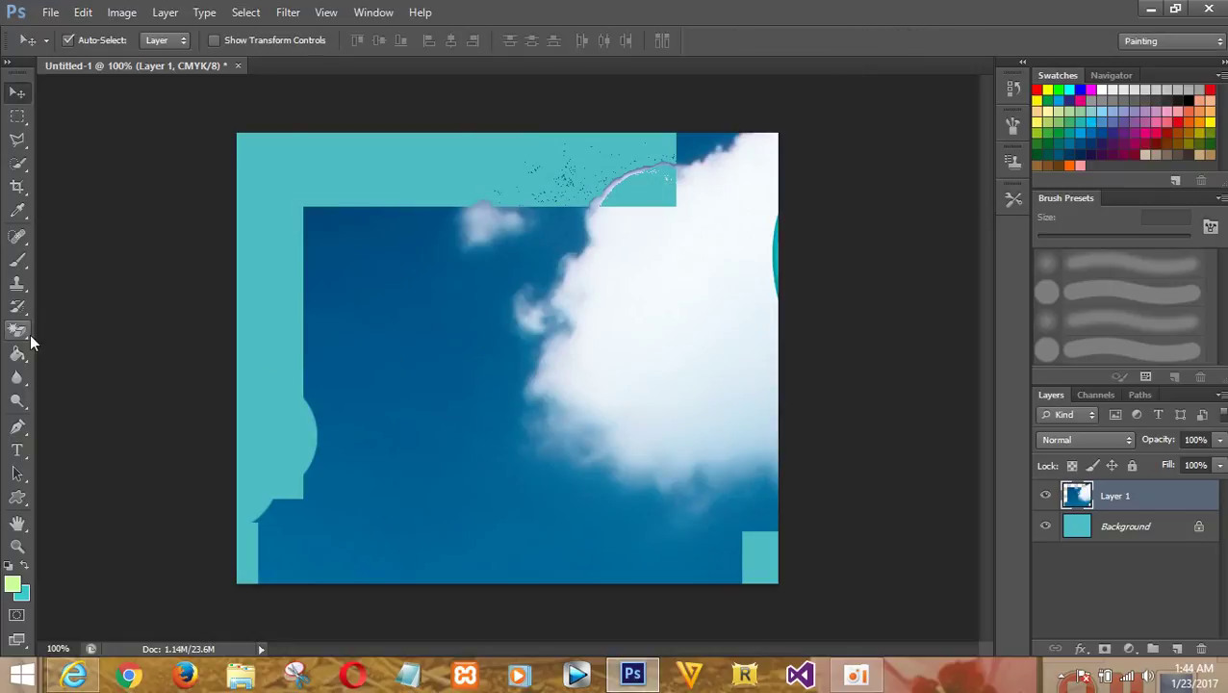
Step: Magic-erase the dark blue sky, the white clouds and the remaining dark patches
click(17, 331)
click(441, 354)
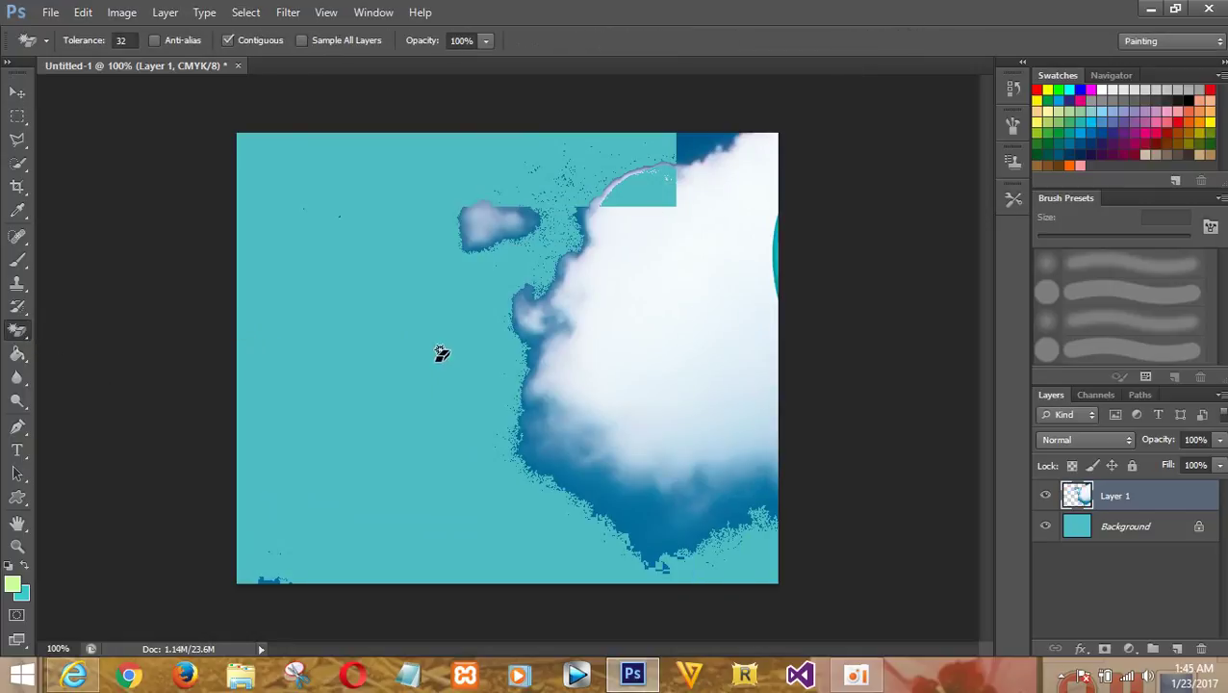
click(576, 381)
click(653, 469)
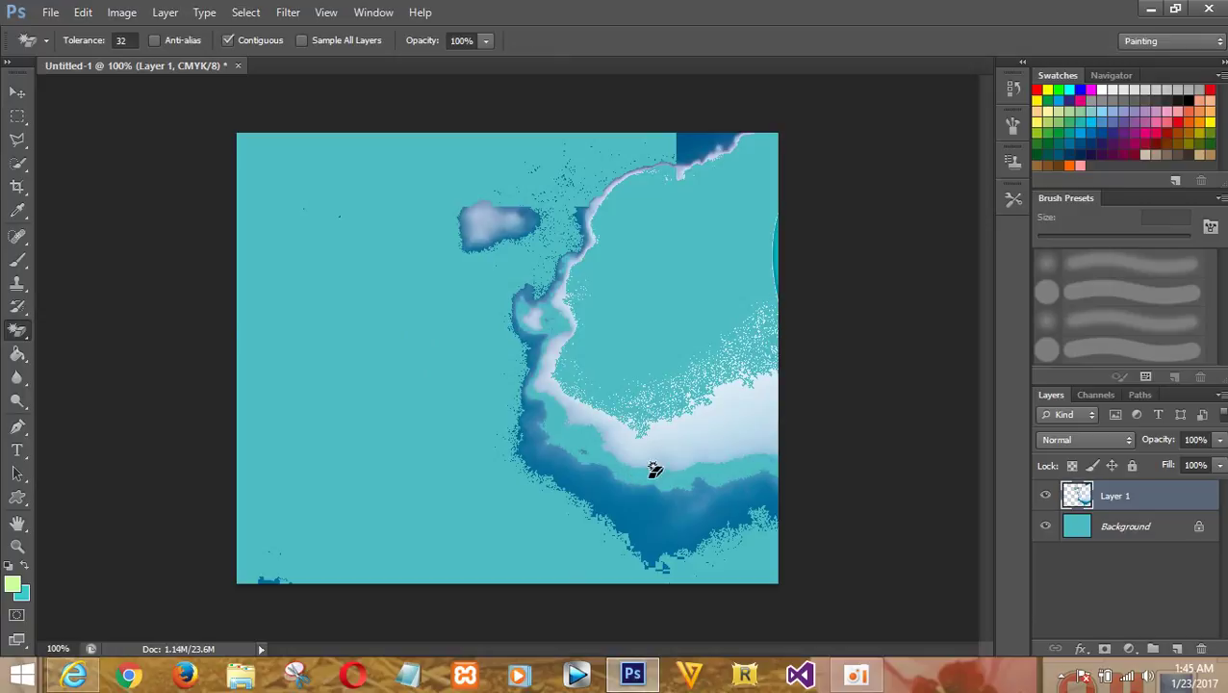
click(702, 512)
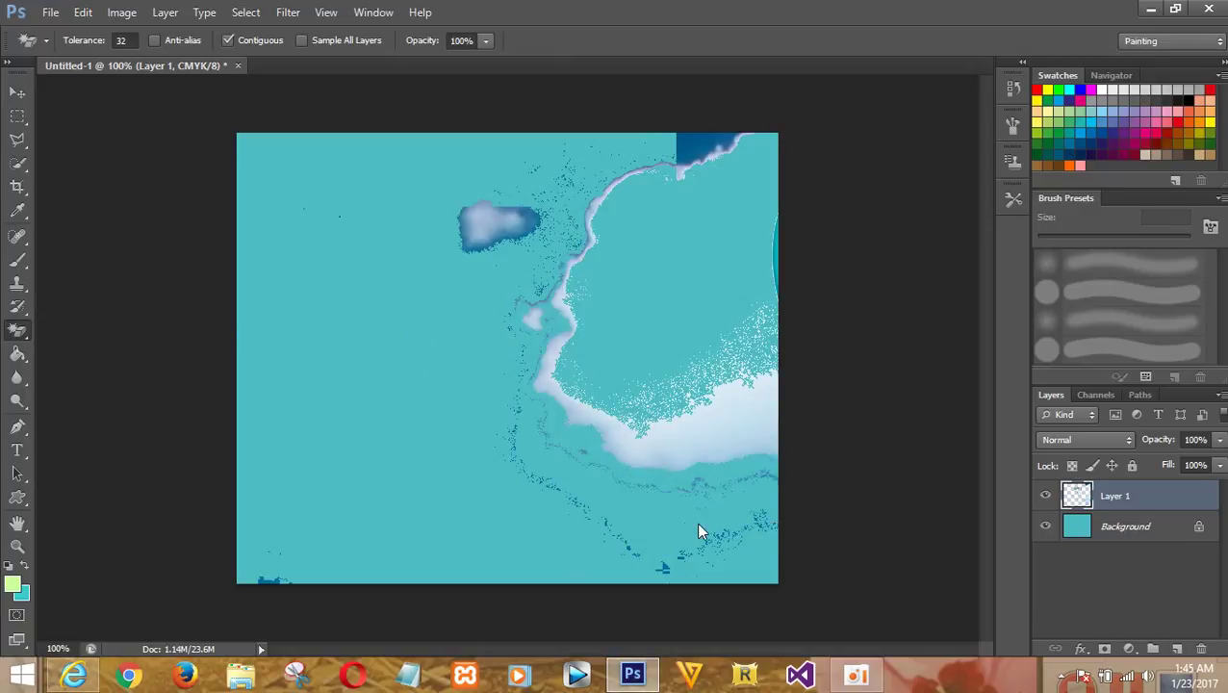
click(717, 412)
click(479, 217)
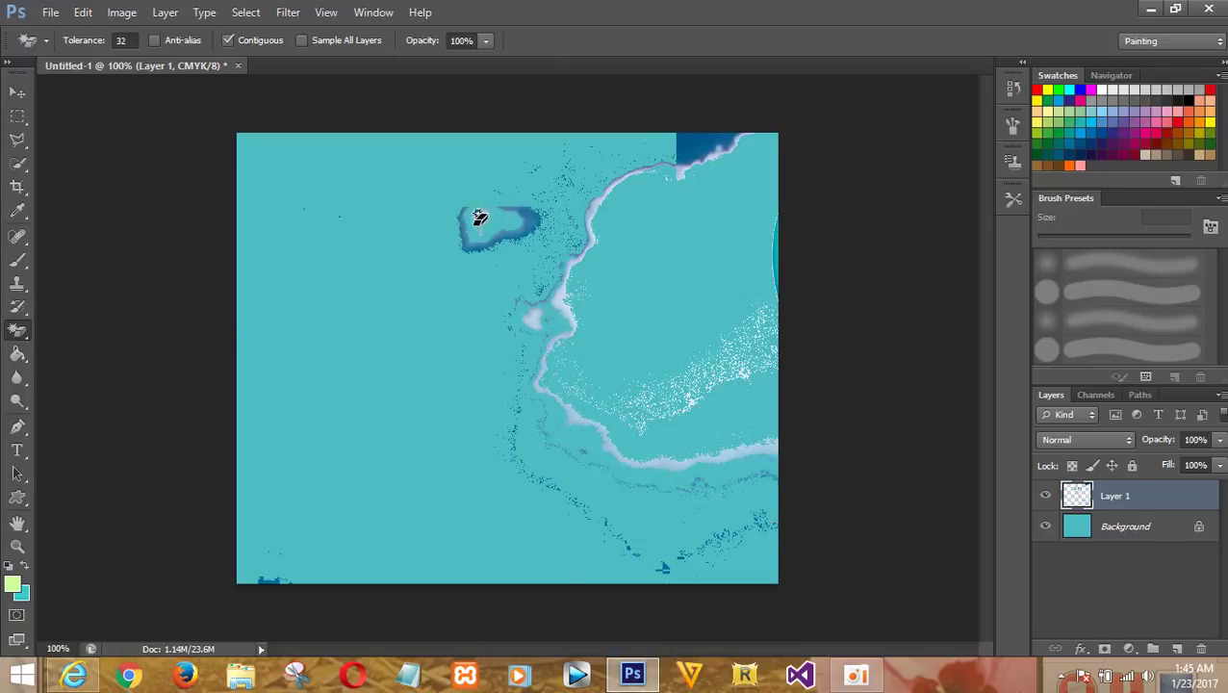
click(515, 228)
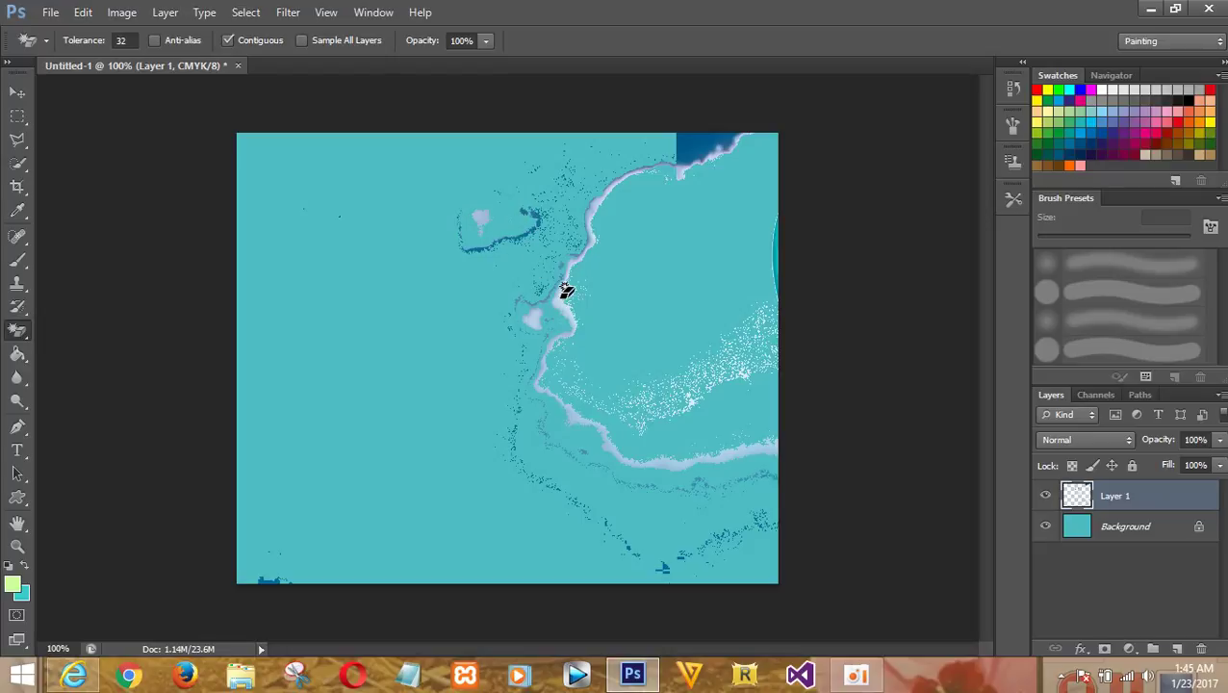
click(705, 150)
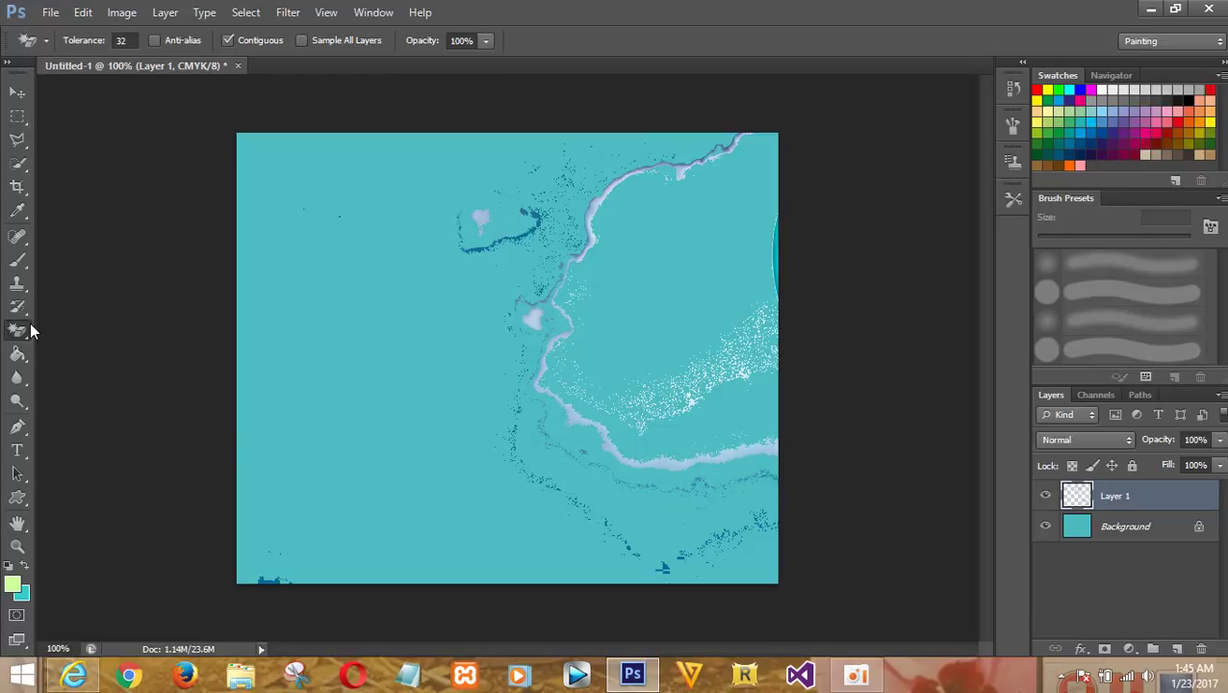
Step: With the 131 px Eraser, paint out the curved streaks, right-side specks and top-right pale streak
click(30, 331)
drag(550, 249, 547, 220)
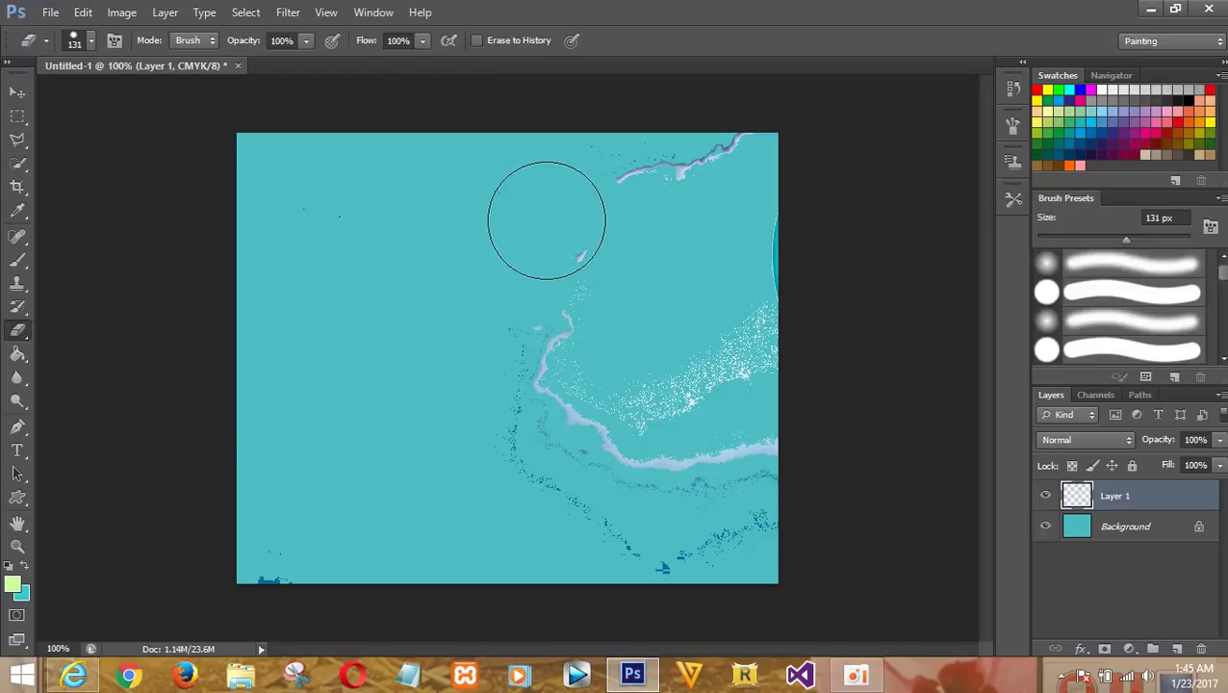
drag(547, 221, 484, 360)
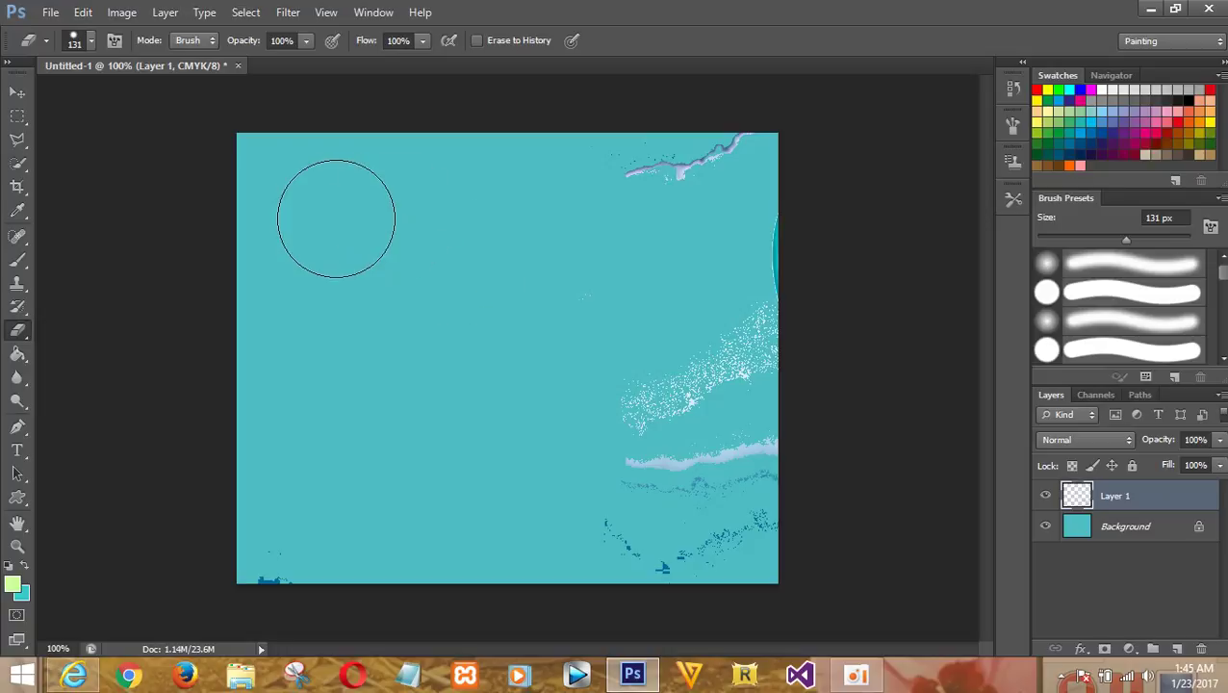
drag(664, 384, 674, 553)
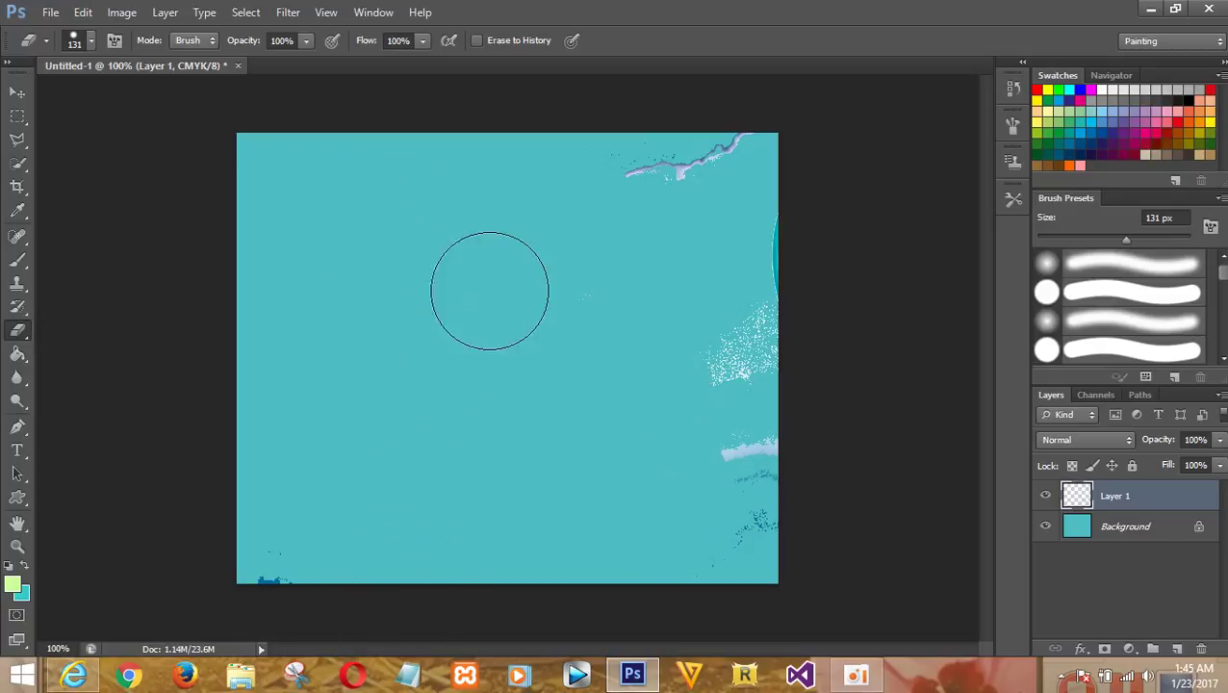
drag(624, 169, 720, 169)
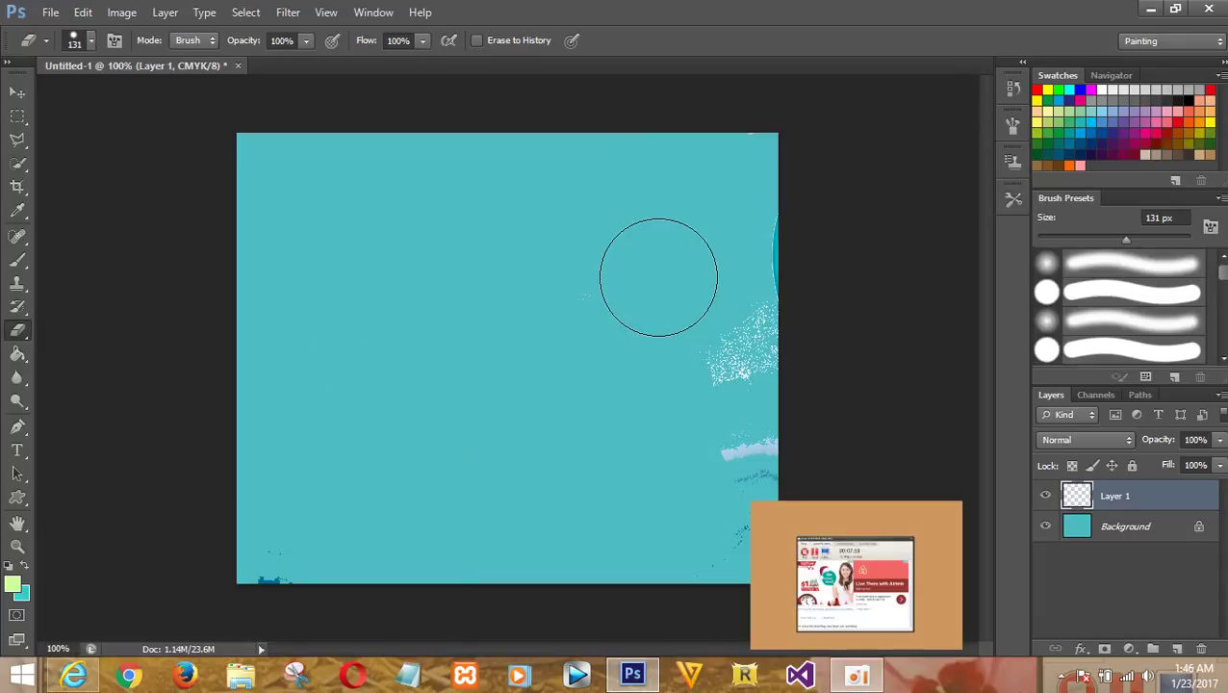
Step: Minimize Photoshop with Win+D to reveal the Windows desktop and its icons
key(super+d)
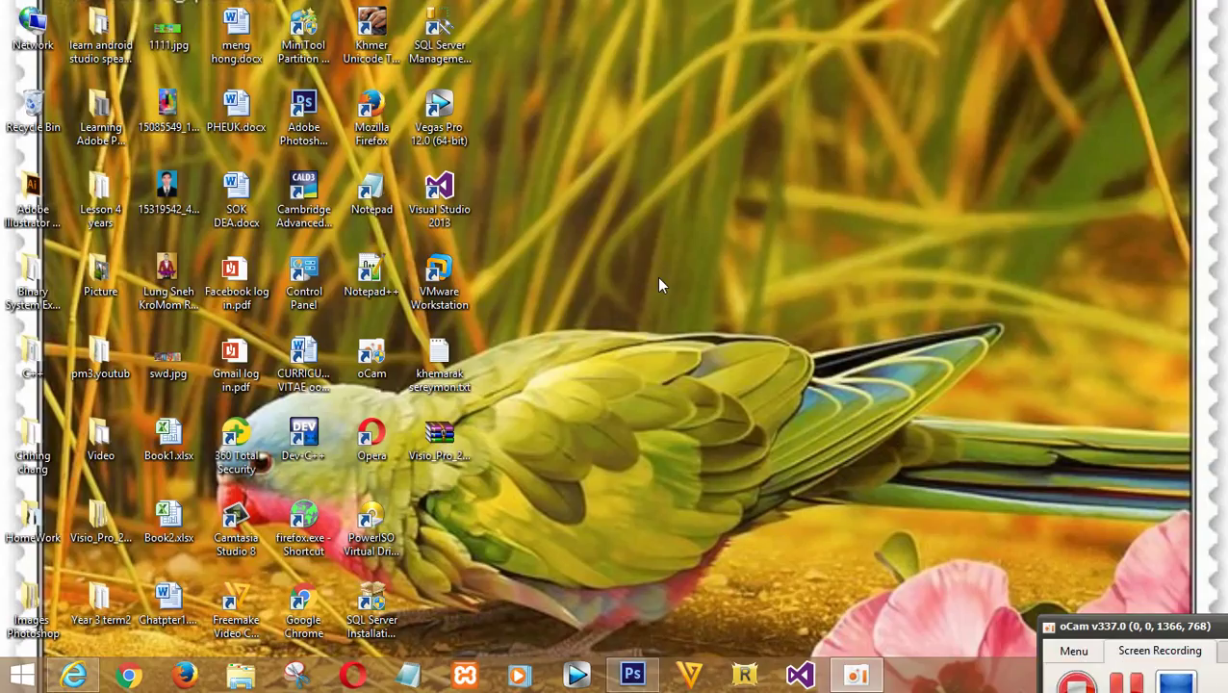